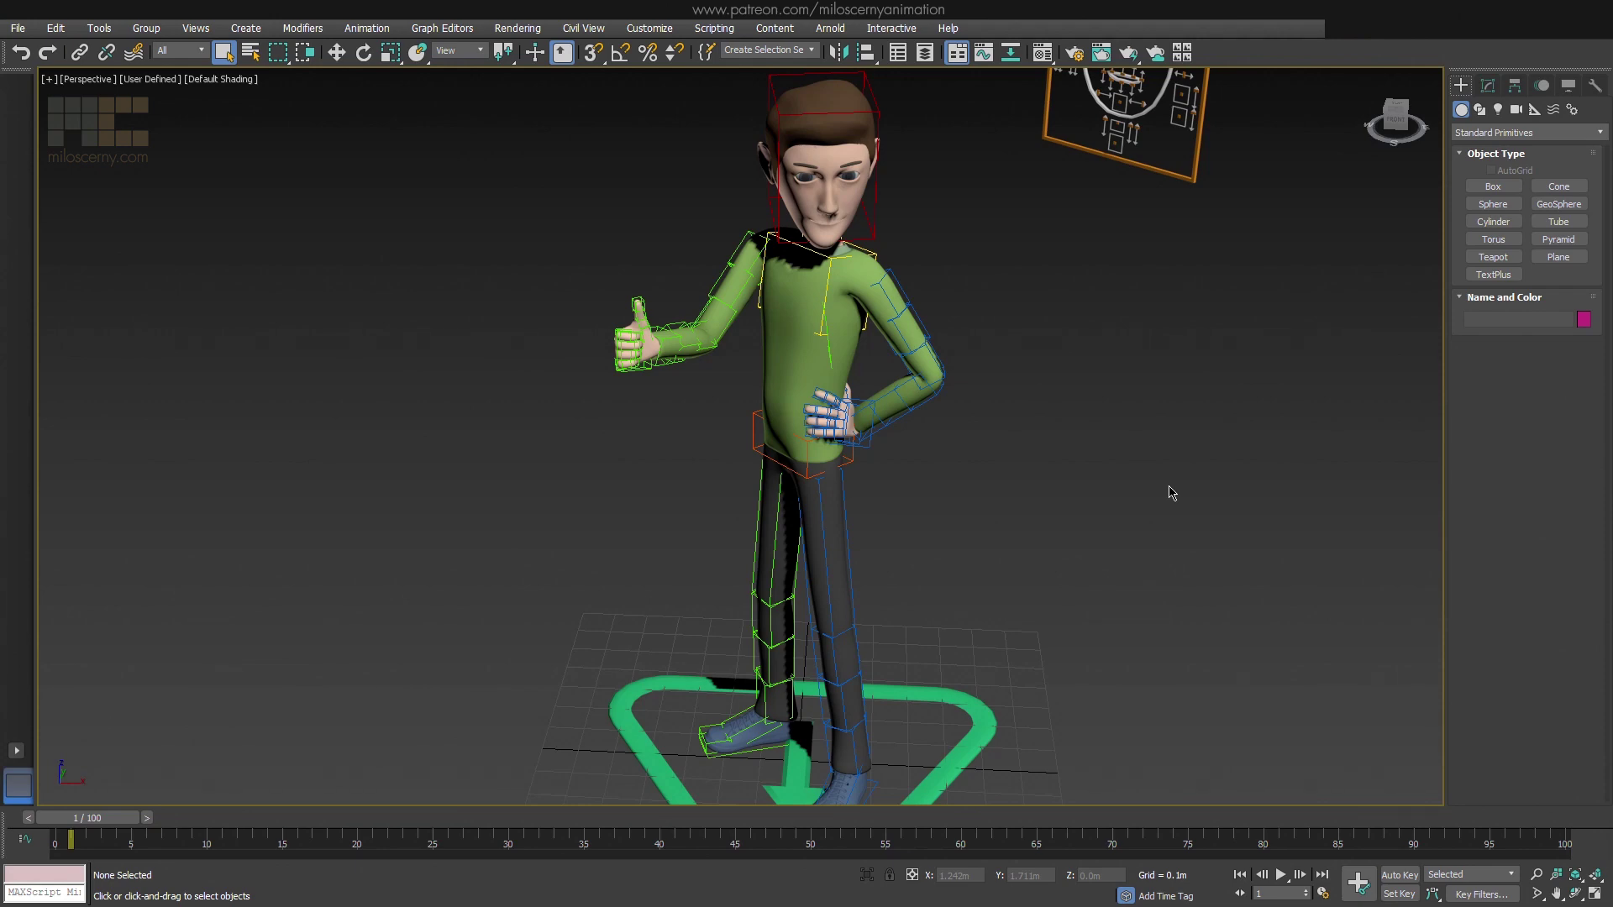
Cycle through the Select, Move, Rotate and Scale modes with the Q, W, E, R shortcuts
mouse_move(1172, 493)
middle_mouse_down("alt")
mouse_move(1185, 515)
mouse_move(1166, 465)
mouse_move(1192, 497)
mouse_move(1147, 504)
mouse_move(1145, 475)
mouse_move(1171, 486)
middle_mouse_up("alt")
key("q")
key("w")
key("e")
key("r")
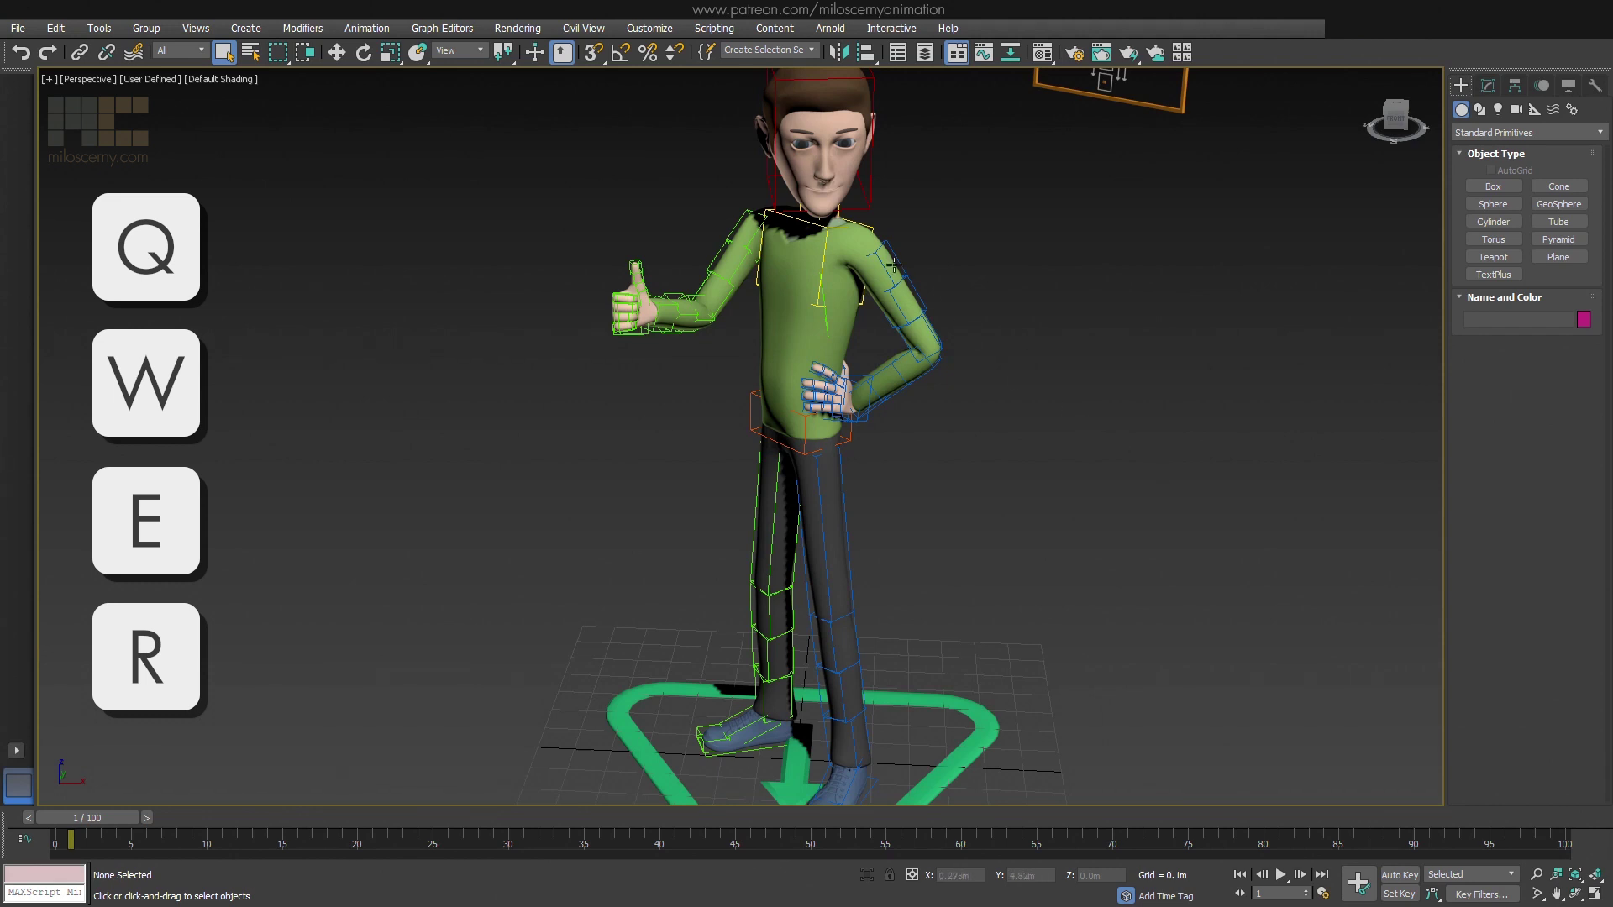
Try Rotate and Scale on the chest bone, then return to Select and Move and deselect
left_click(830, 228)
middle_click_drag(1008, 277, 1008, 356, "alt")
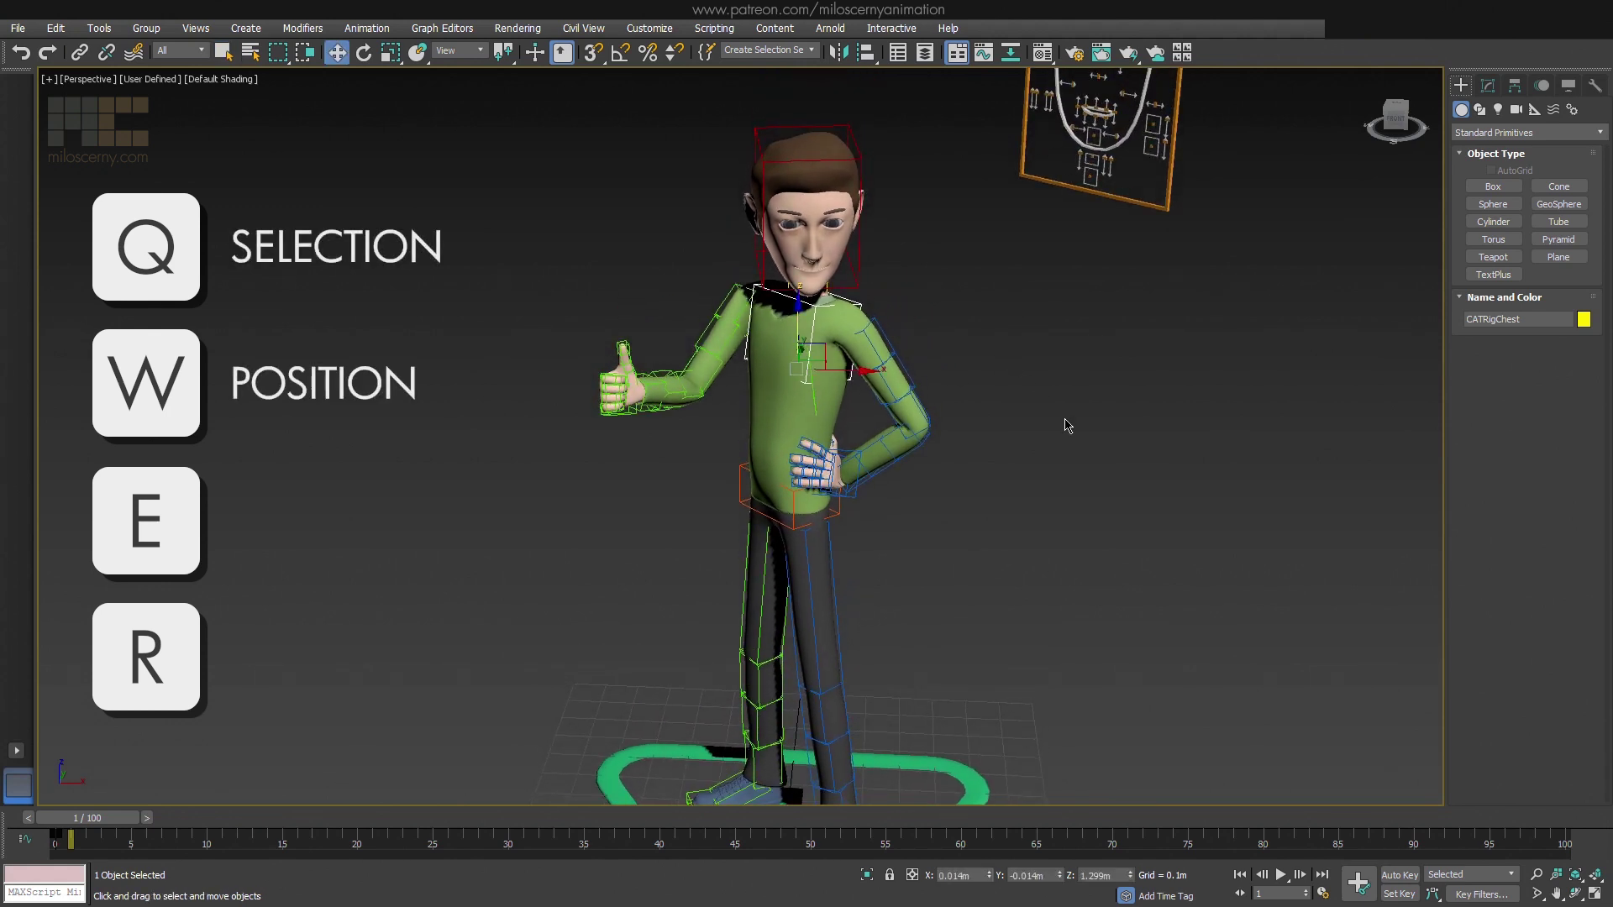
key("e")
key("r")
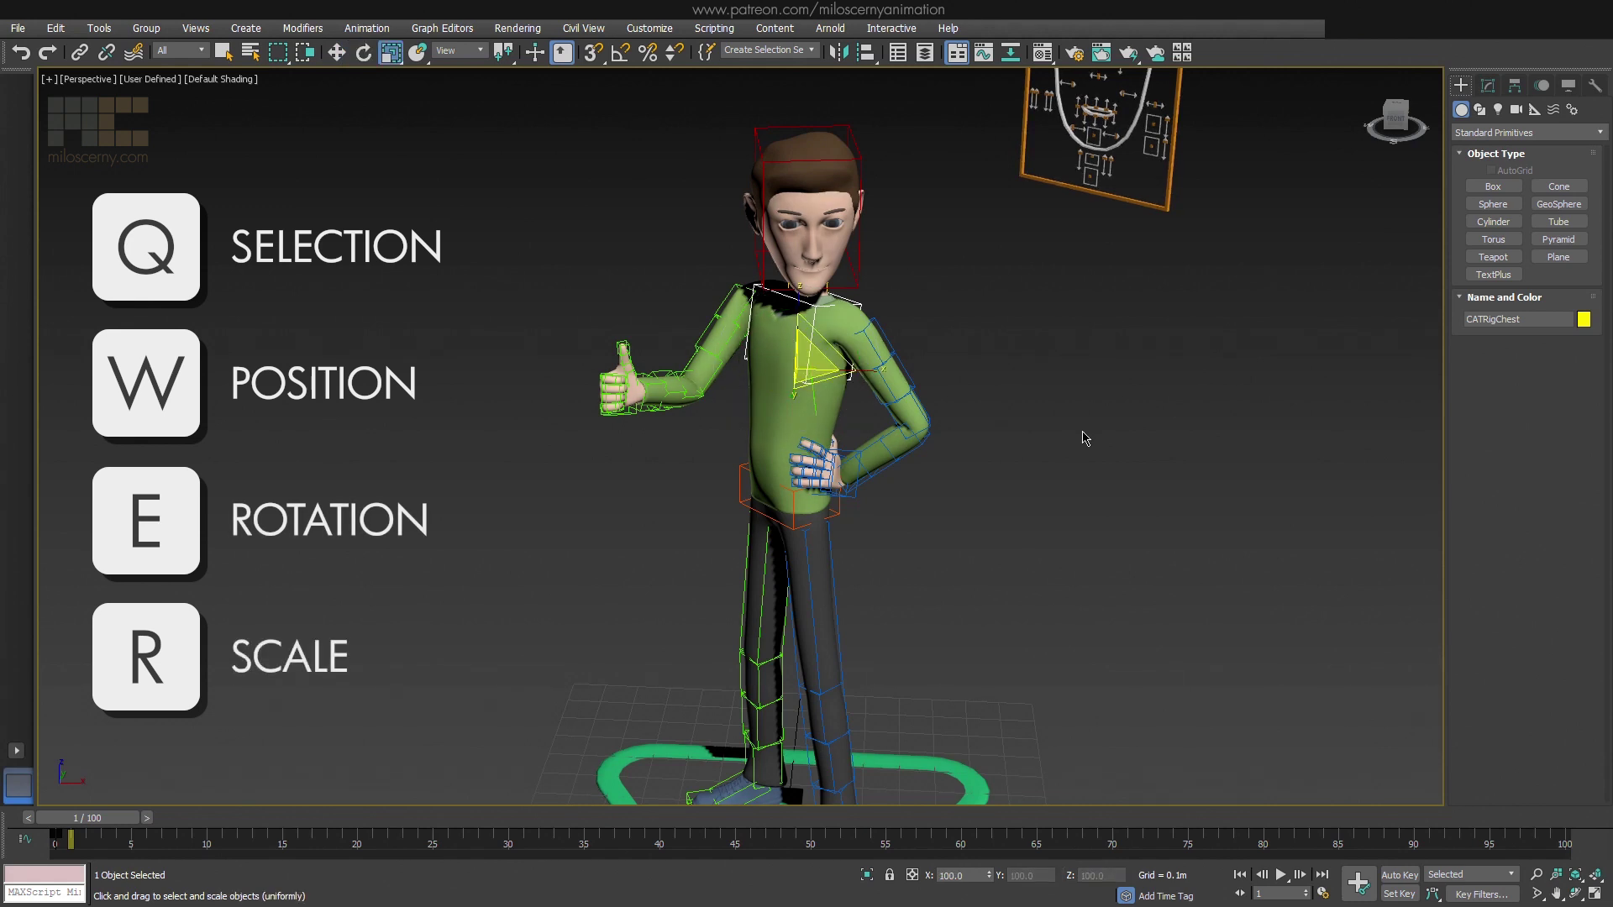
left_click(363, 53)
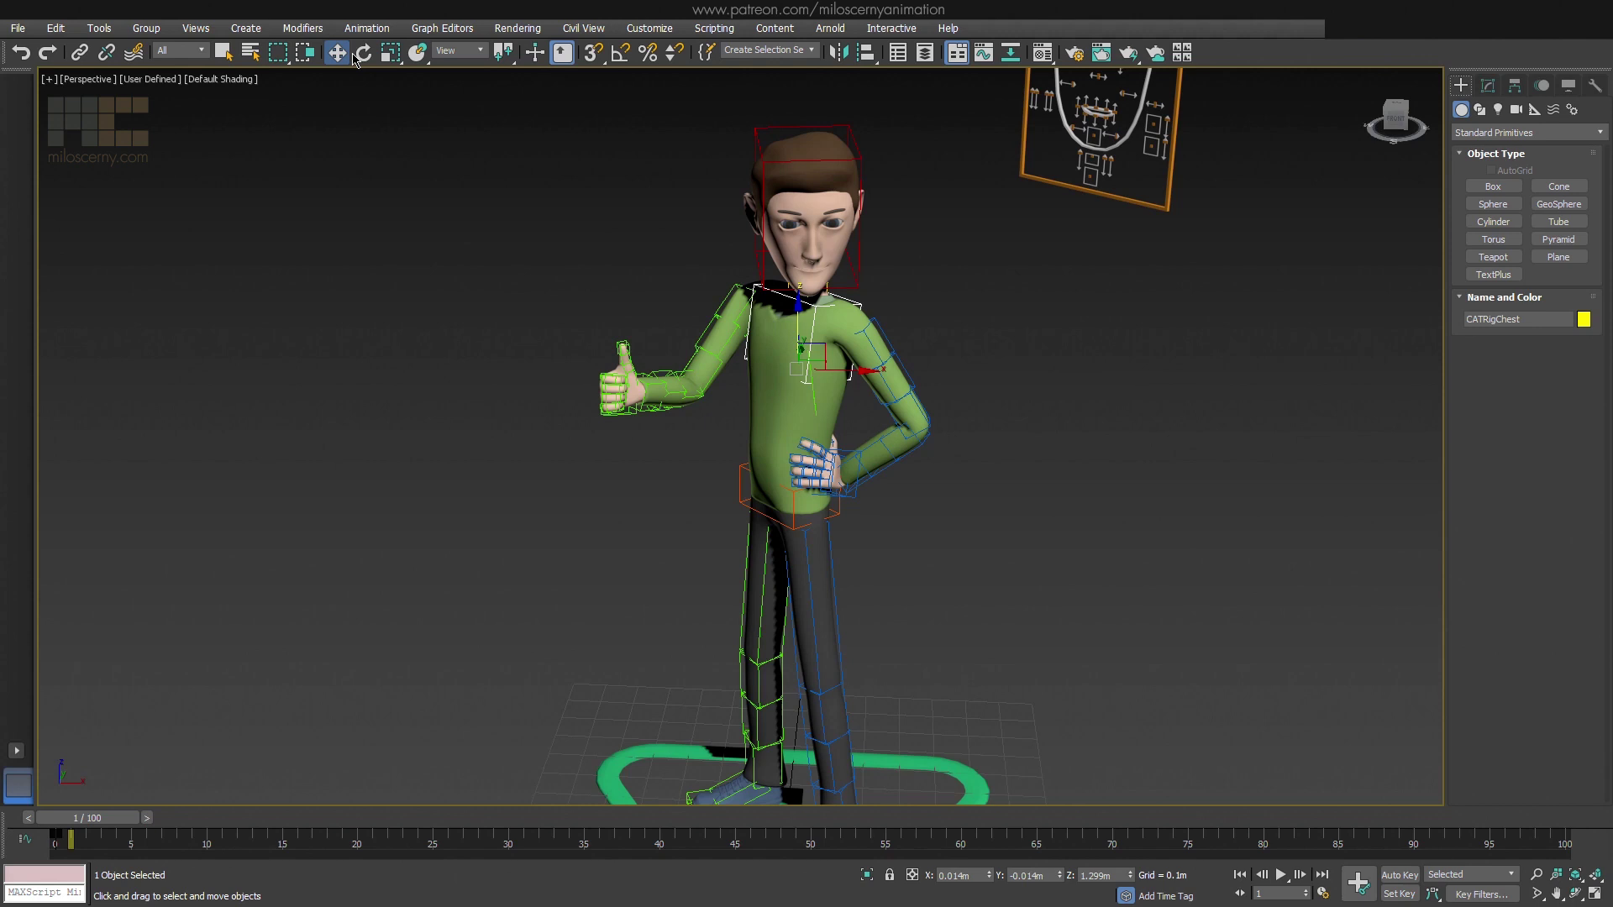
left_click(336, 53)
left_click(525, 317)
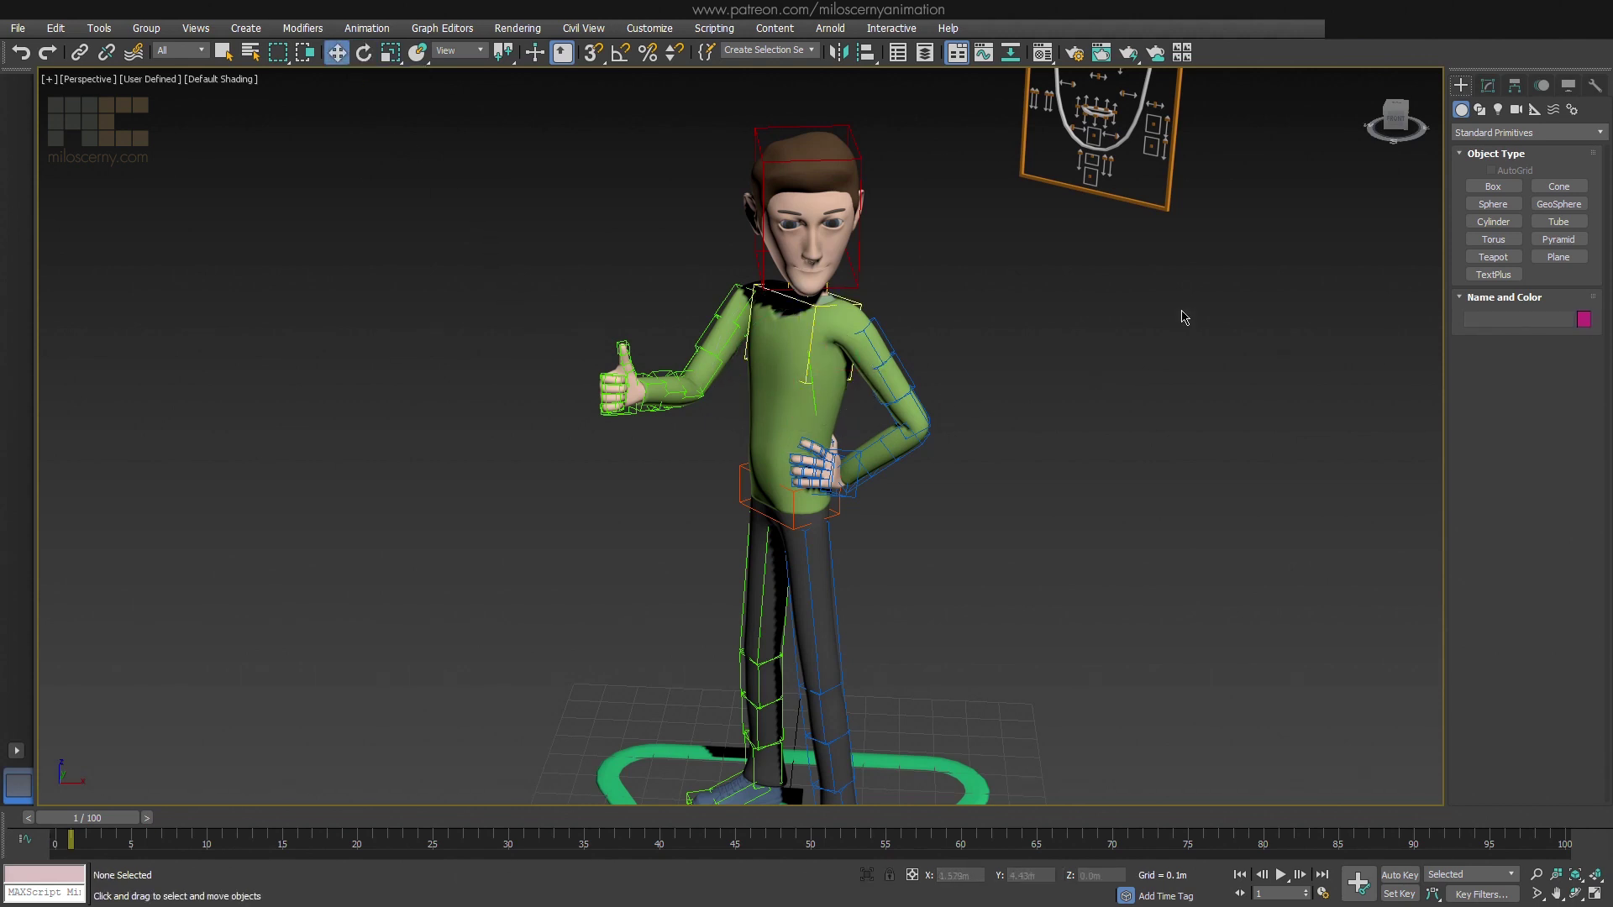
left_click(1392, 103)
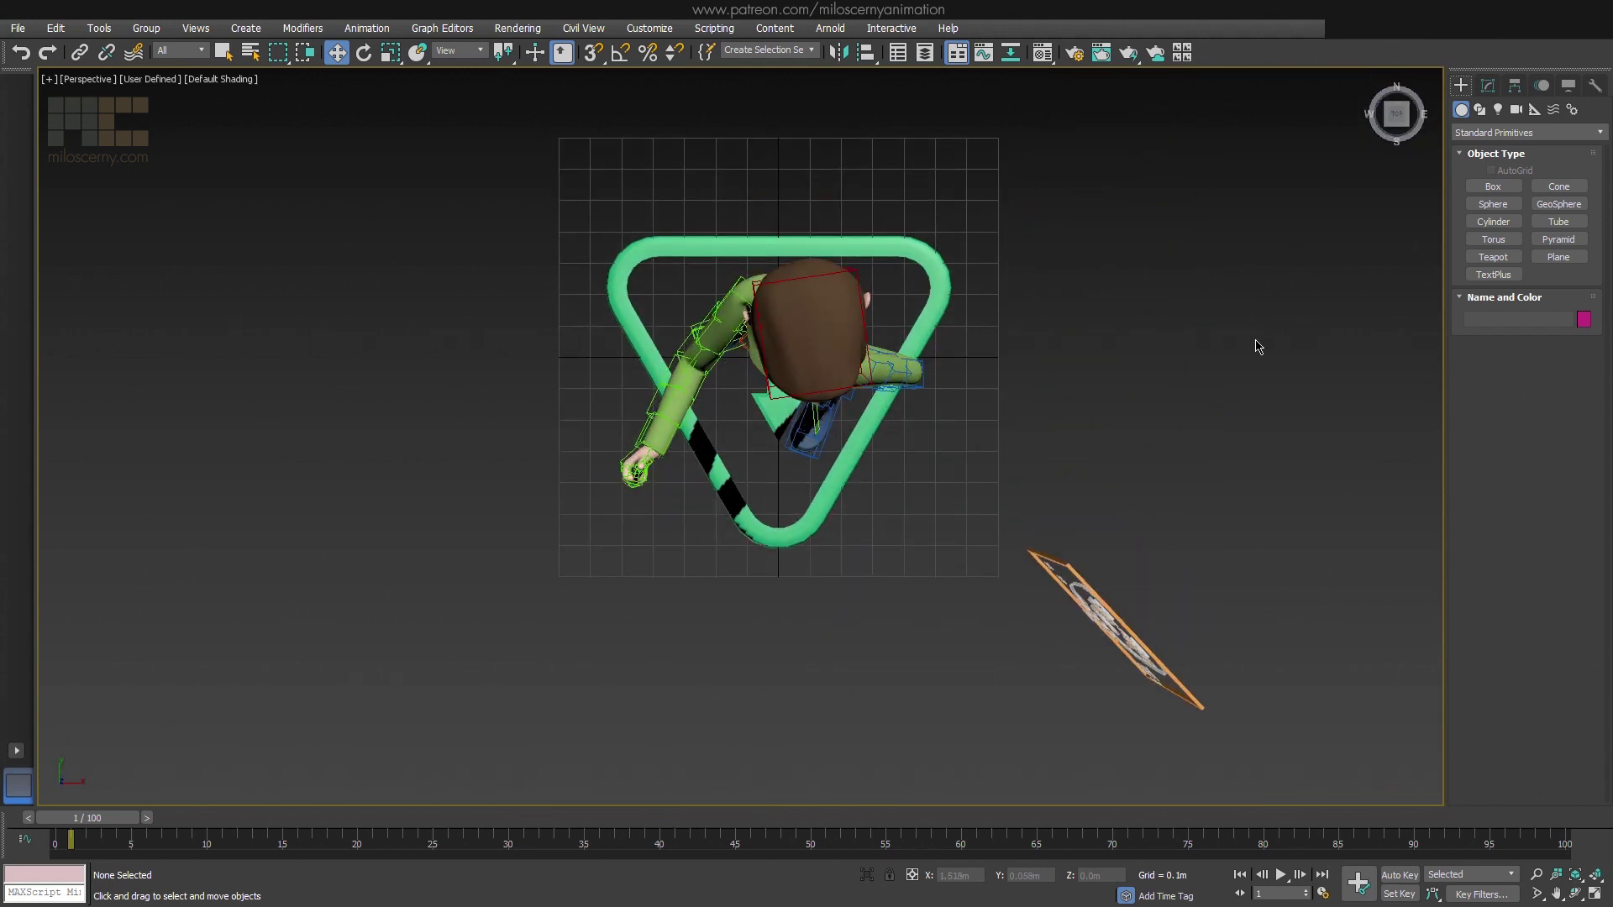
key("f")
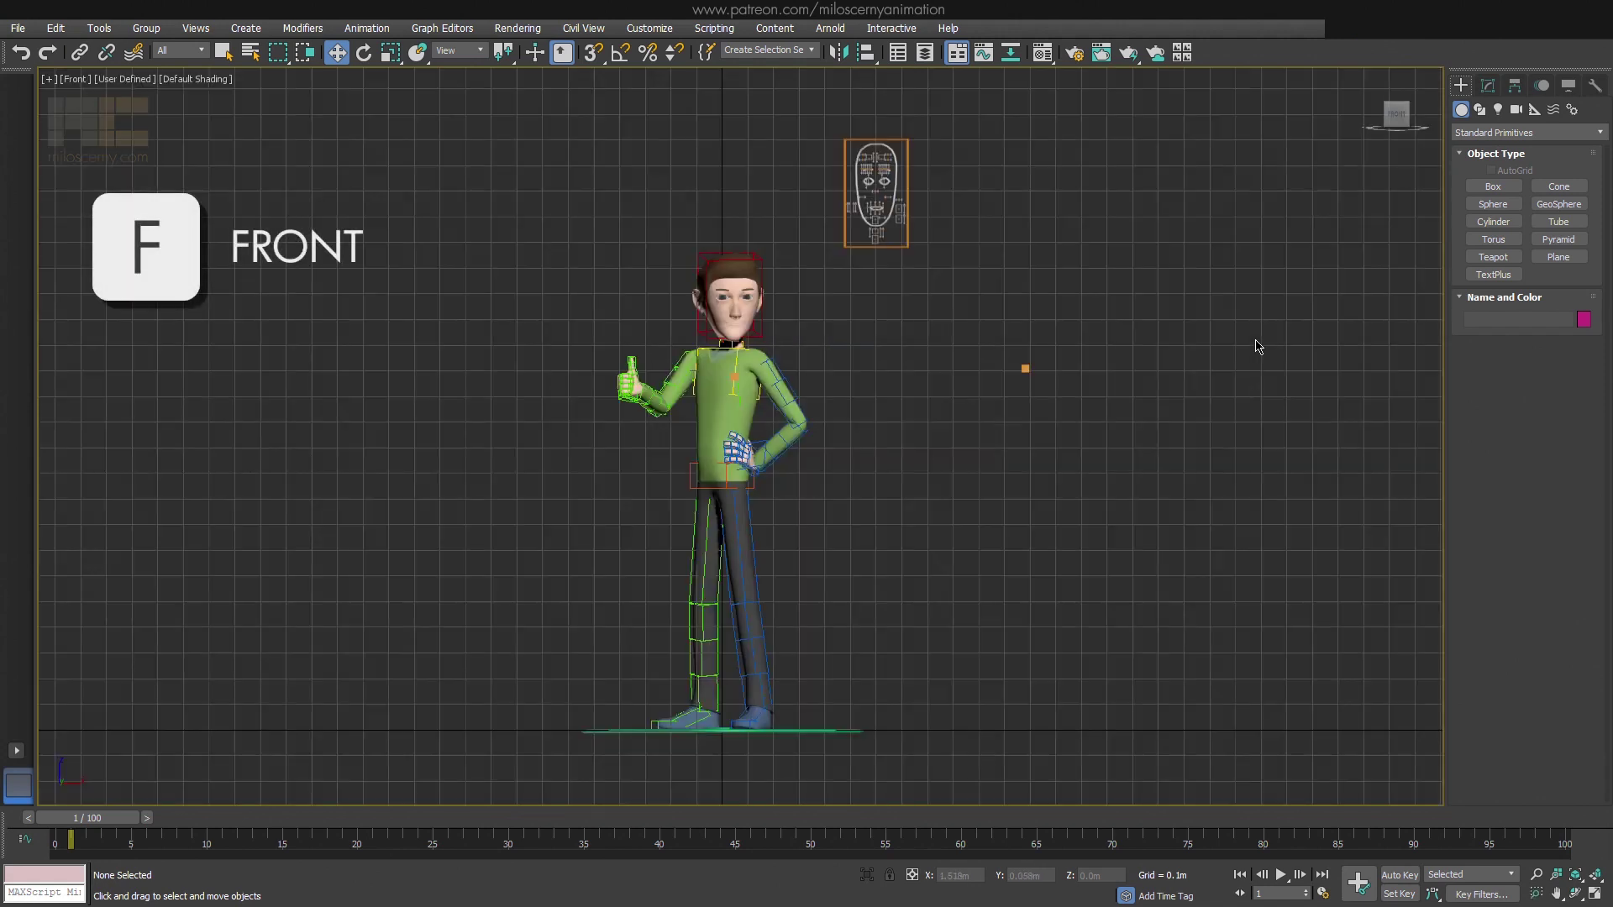
key("t")
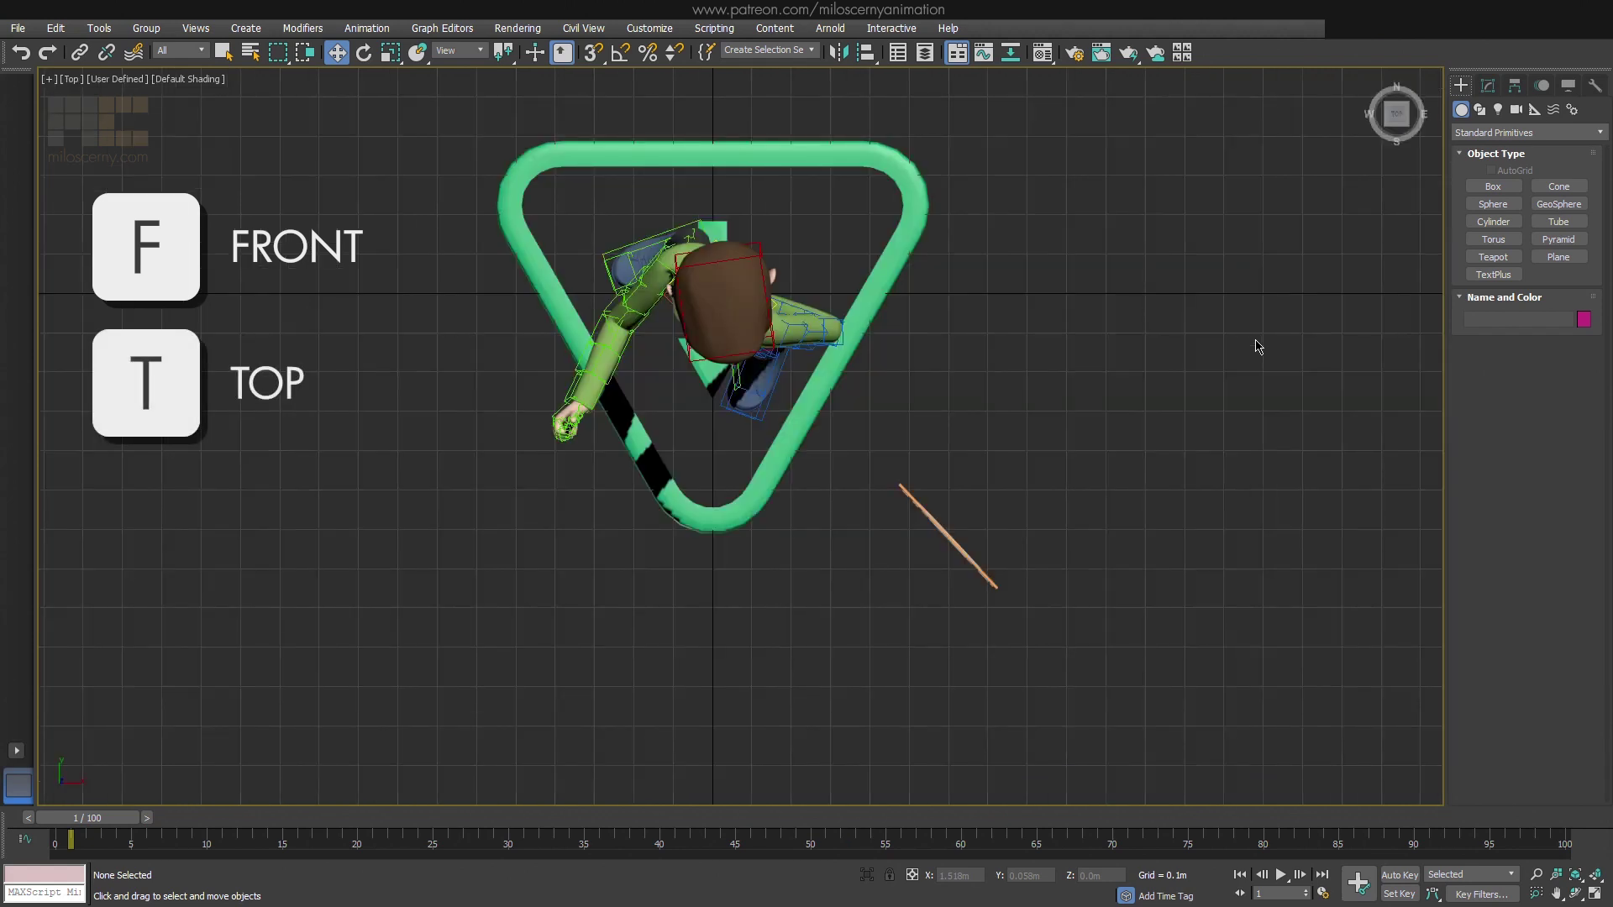
key("l")
key("p")
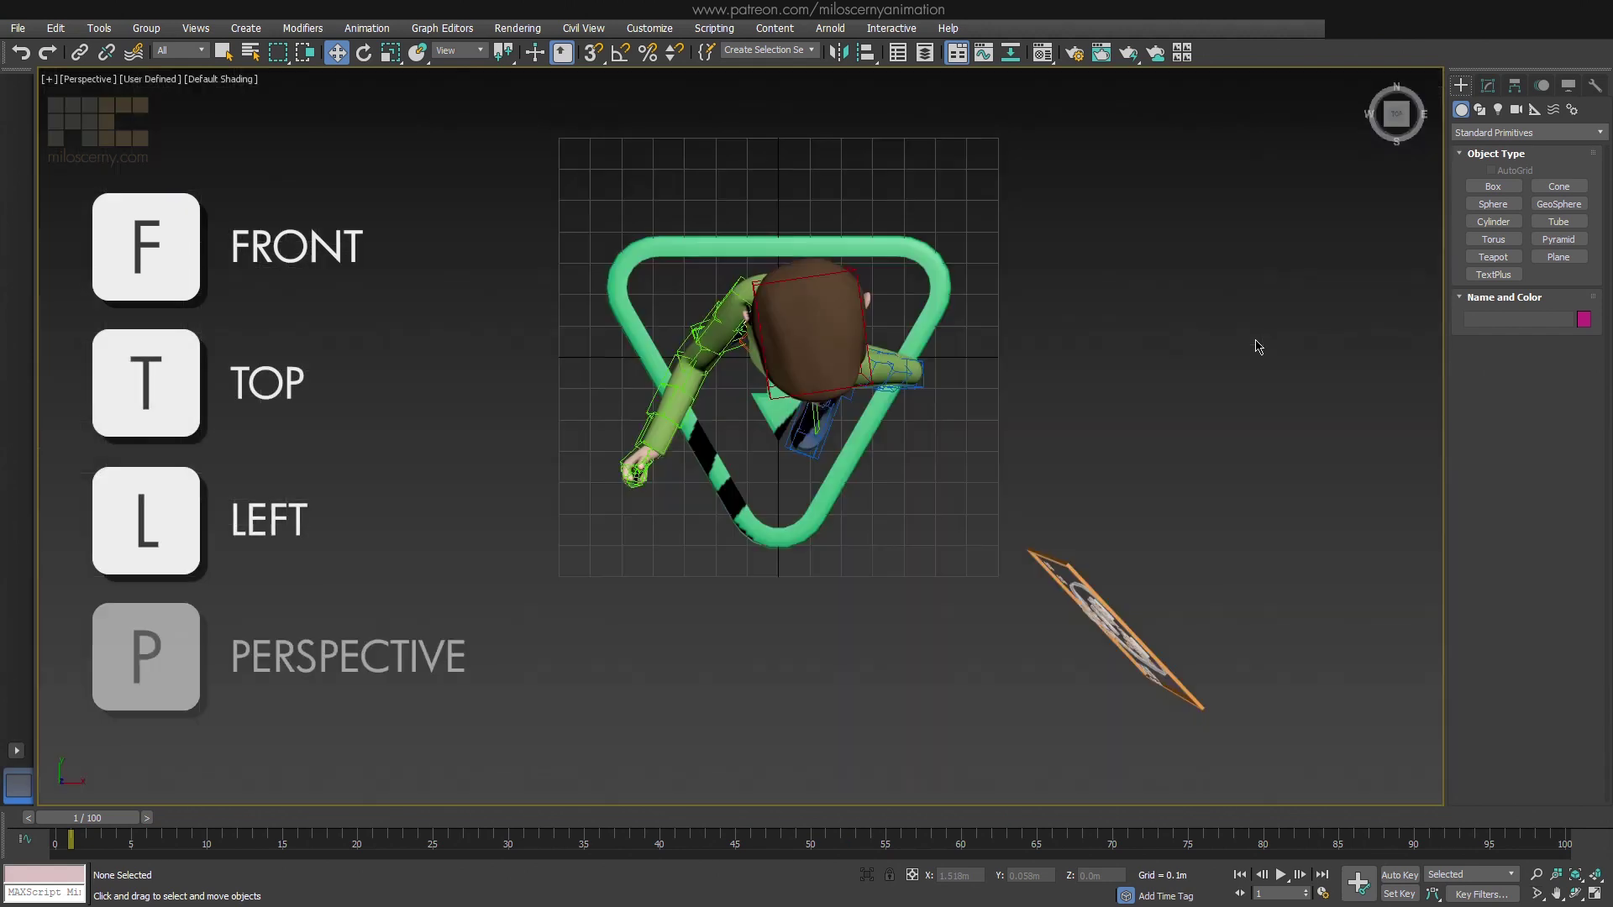
key("ctrl+alt+h")
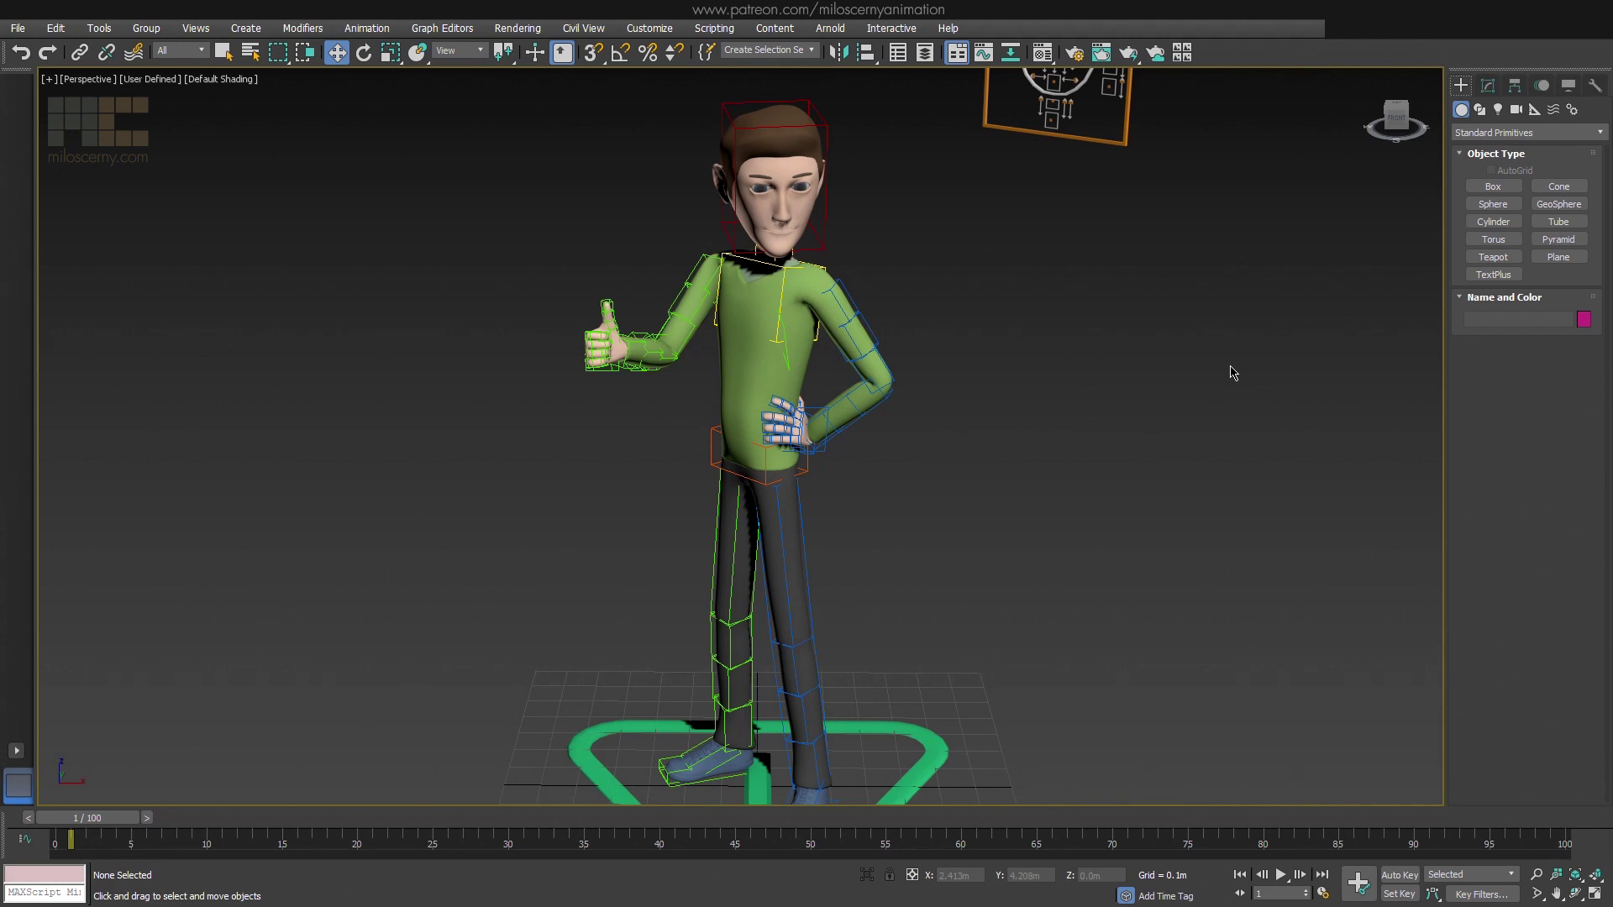
Select the thumb bone and zoom to frame it with Z
key("z")
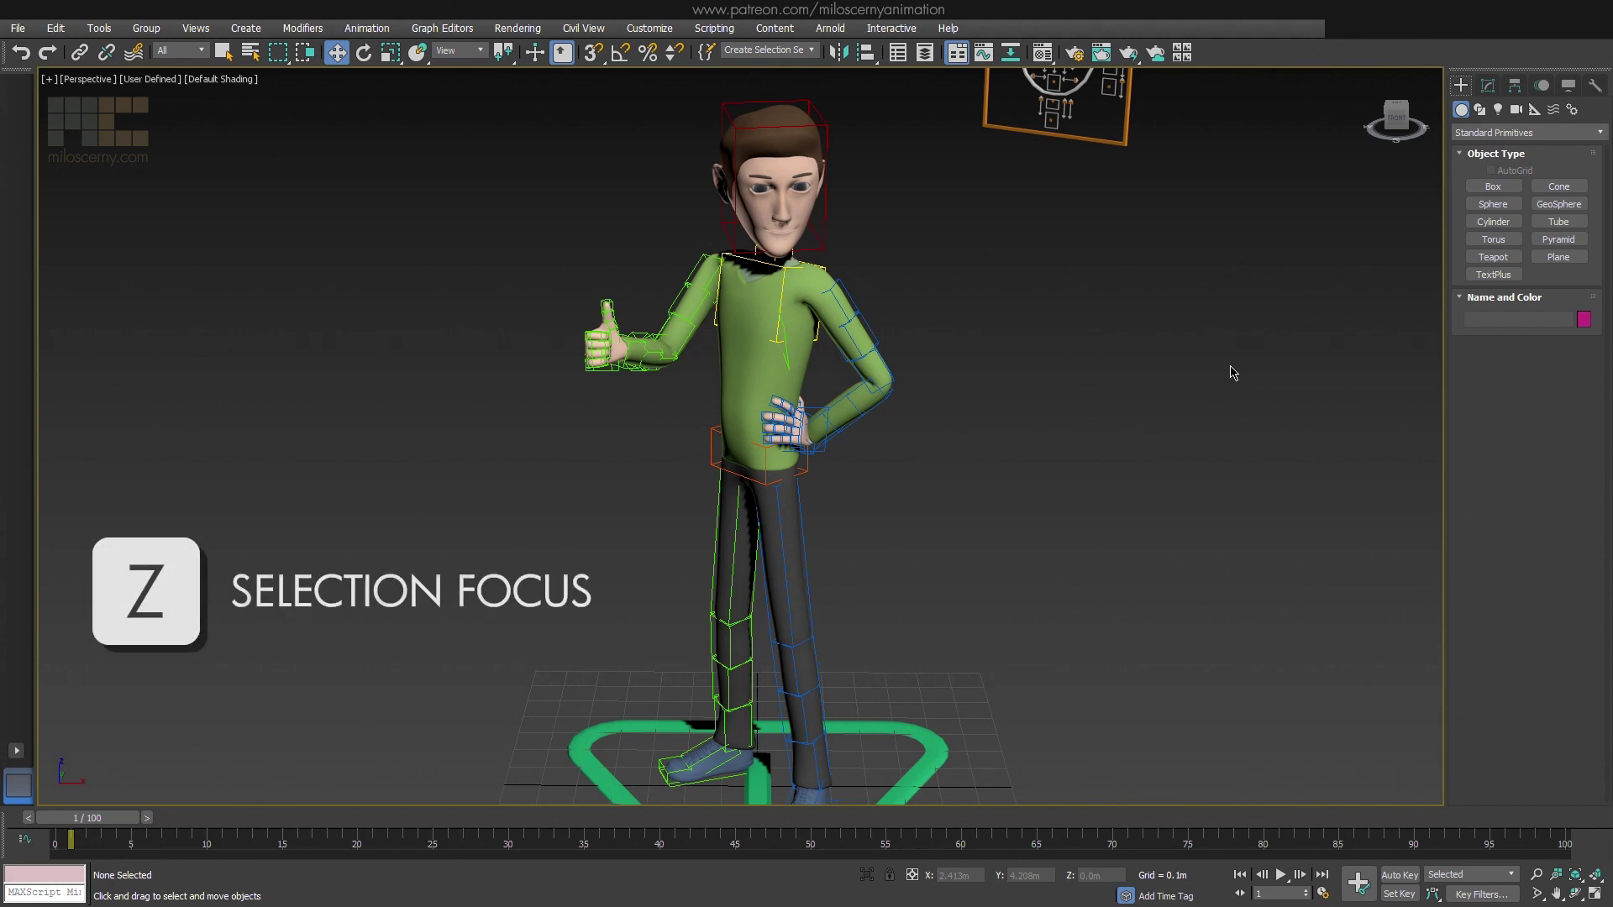
left_click(611, 302)
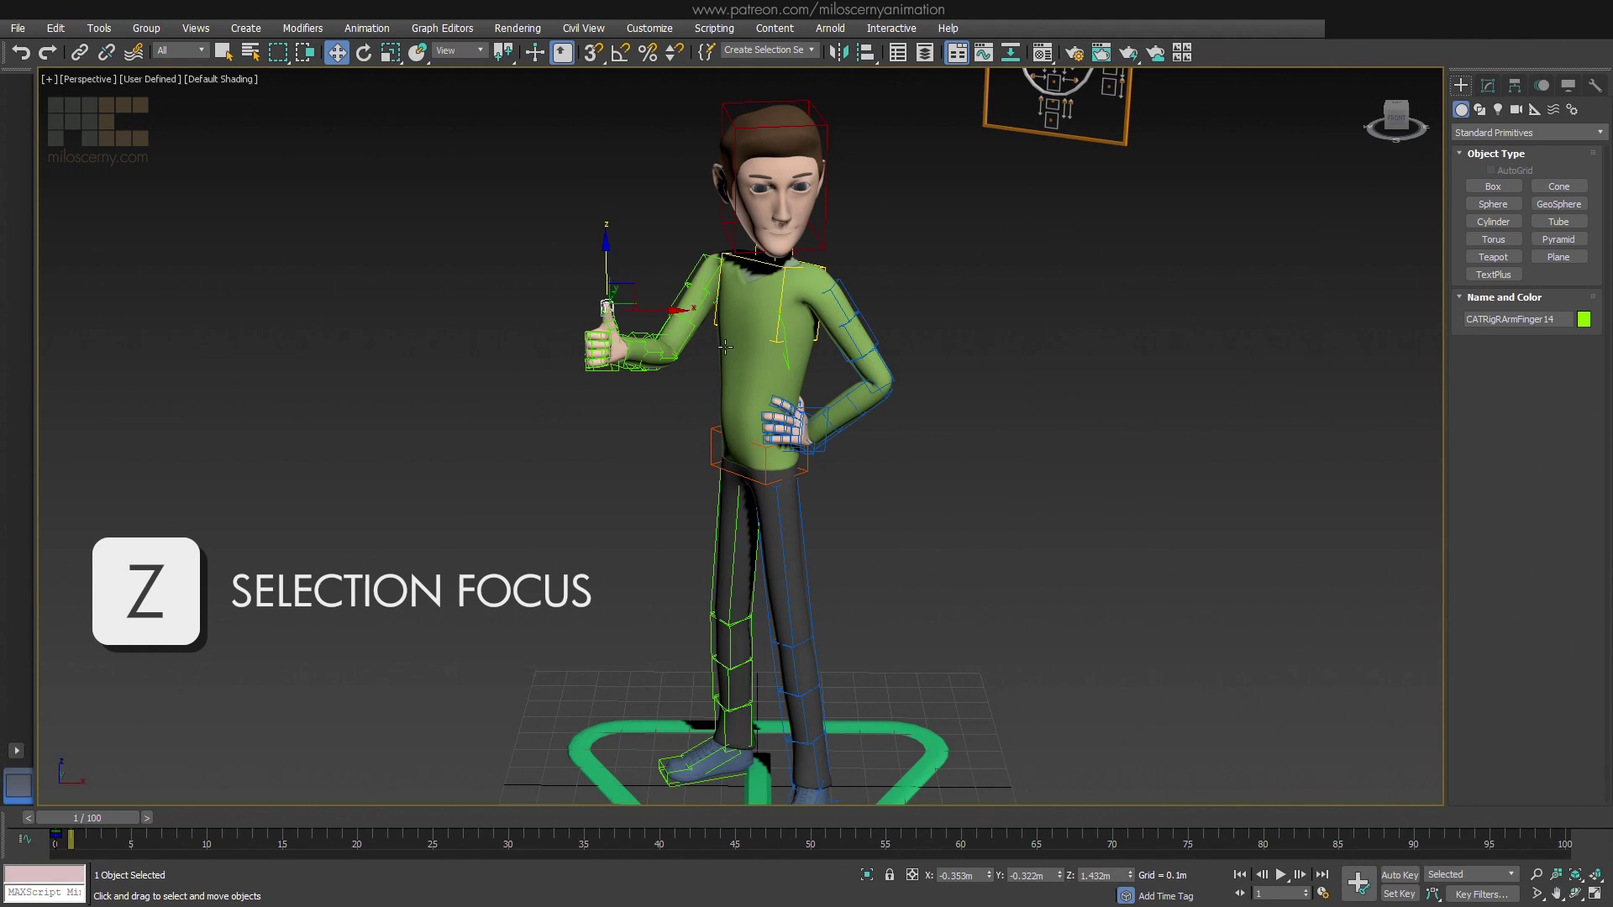
key("z")
scroll(1008, 416, "down", 2)
scroll(1126, 417, "down", 4)
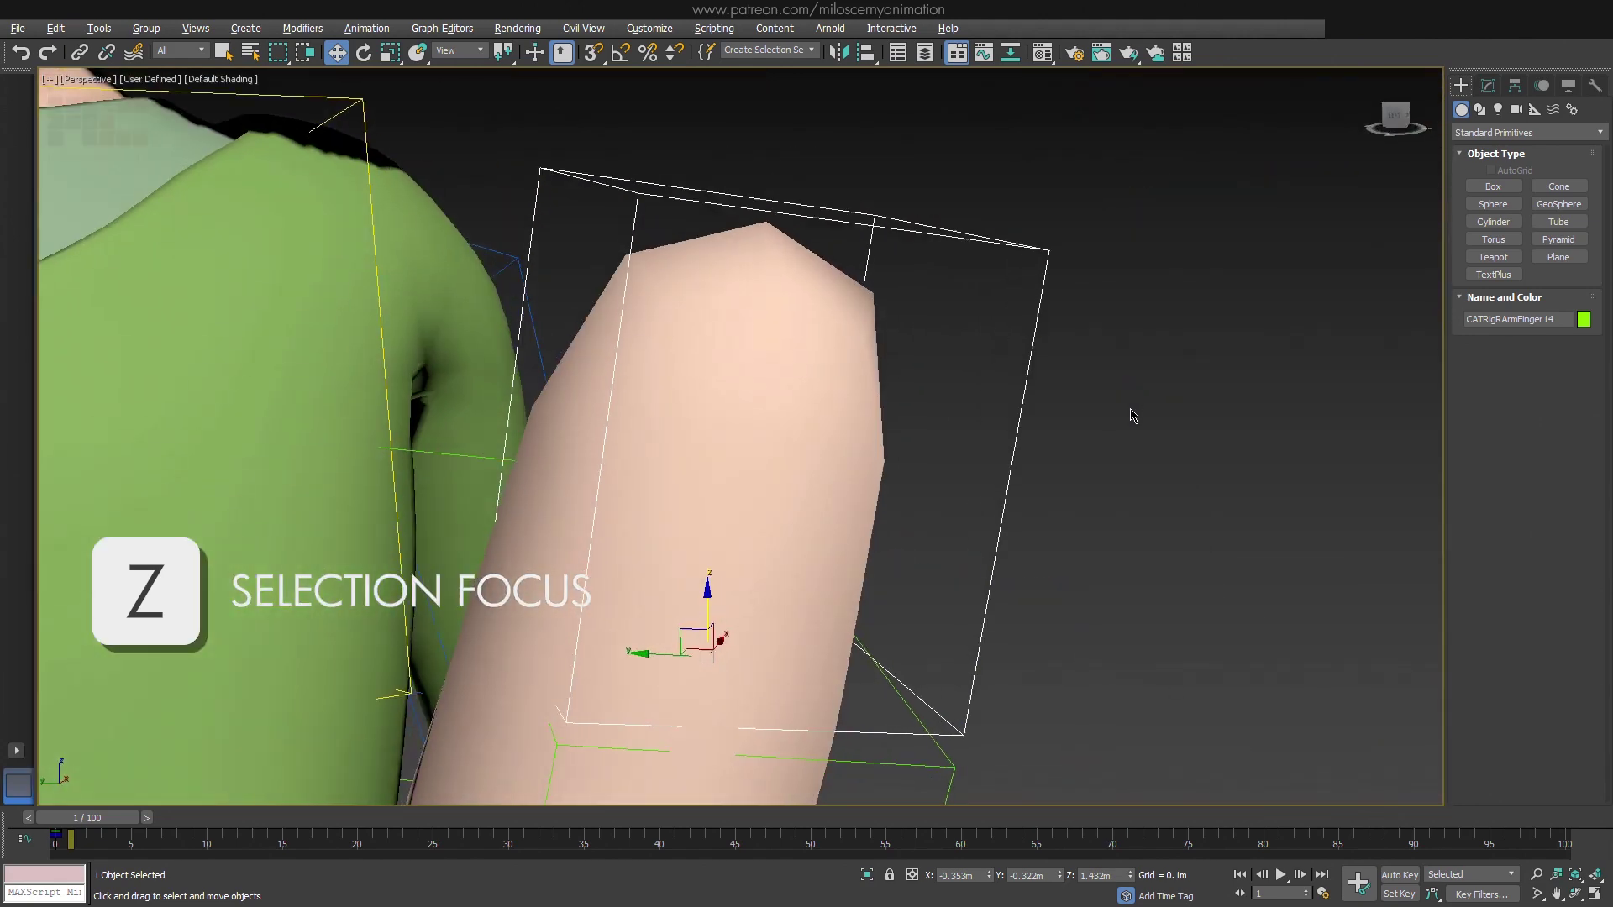
scroll(1107, 420, "down", 4)
Frame the upper arm bone, then the head bone, orbiting around the character
mouse_move(1217, 456)
middle_mouse_down("alt")
mouse_move(1051, 480)
mouse_move(1086, 487)
middle_mouse_up("alt")
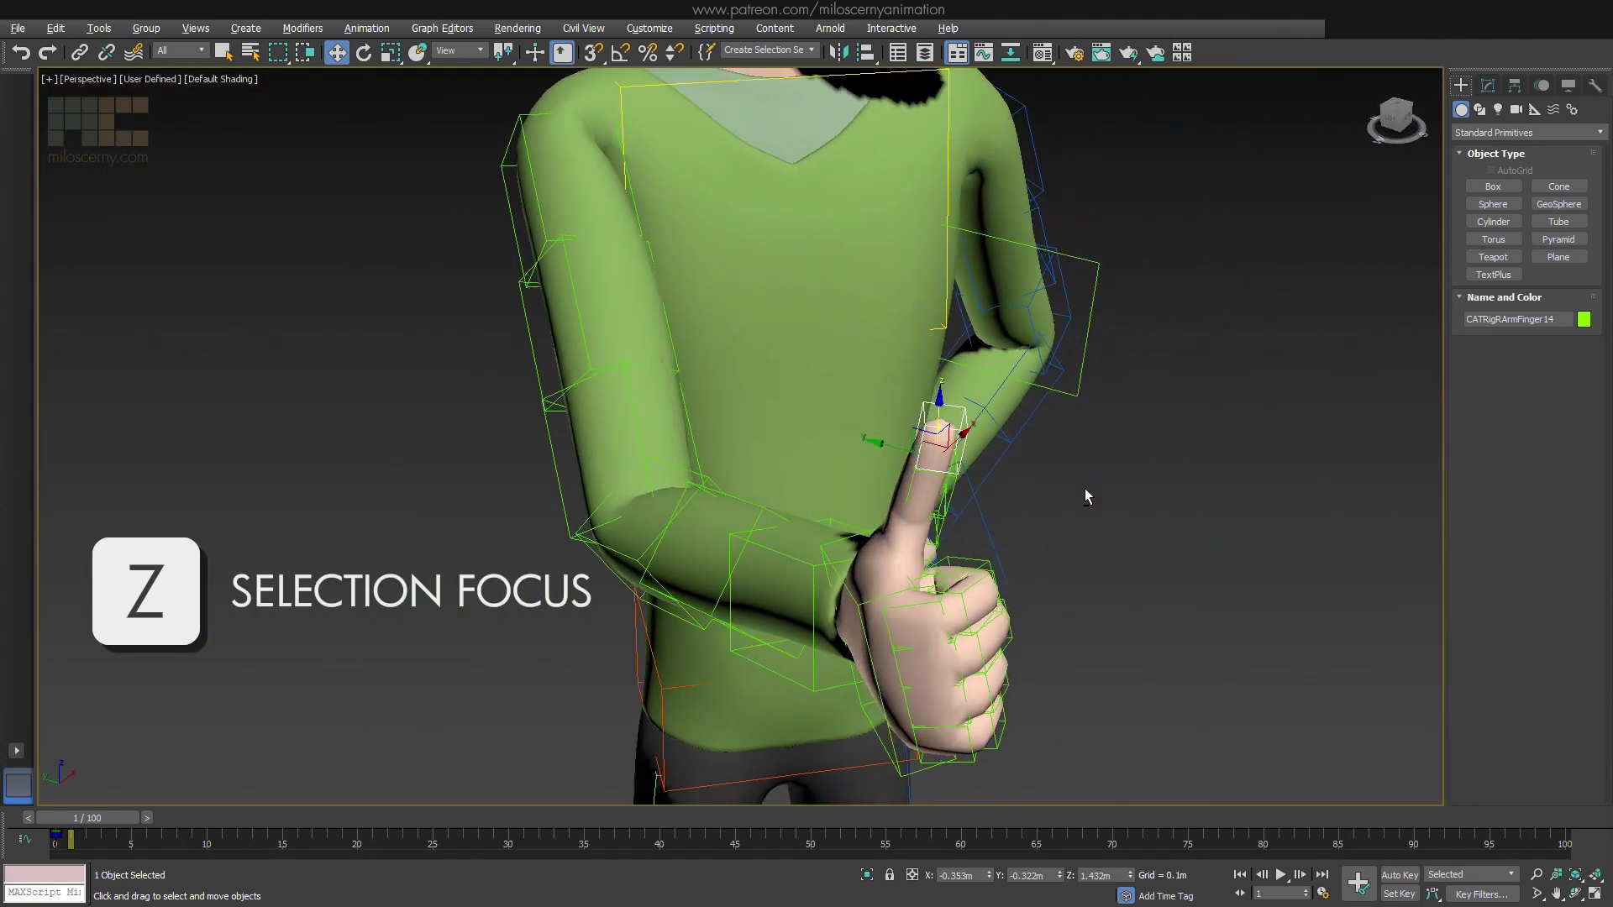
left_click(1037, 155)
key("z")
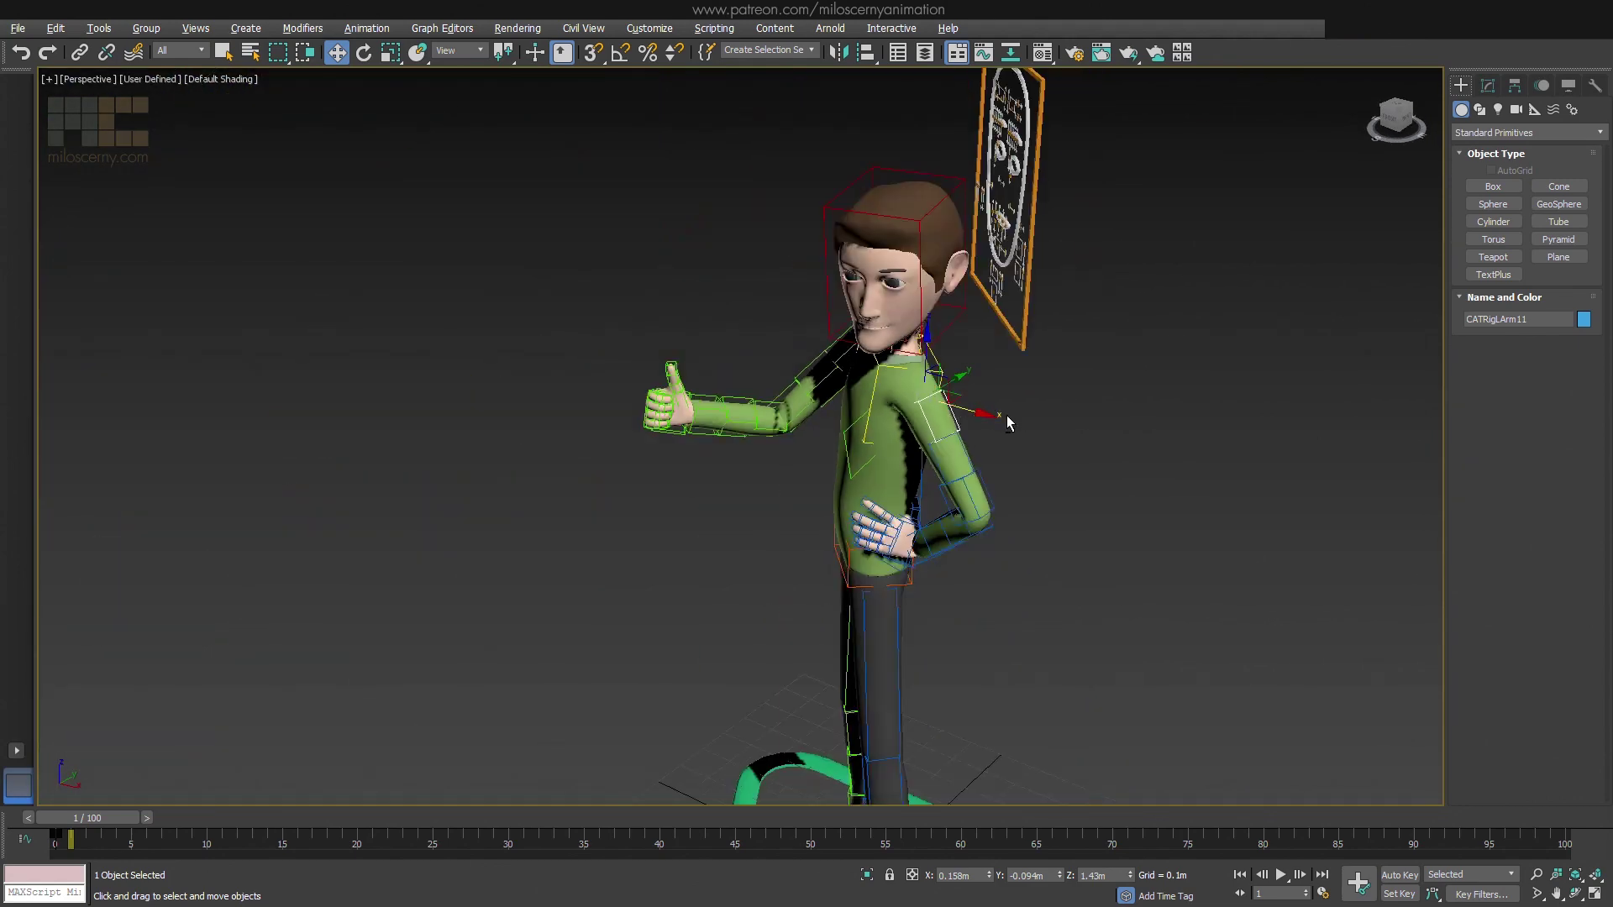
middle_click_drag(1006, 415, 1058, 417, "alt")
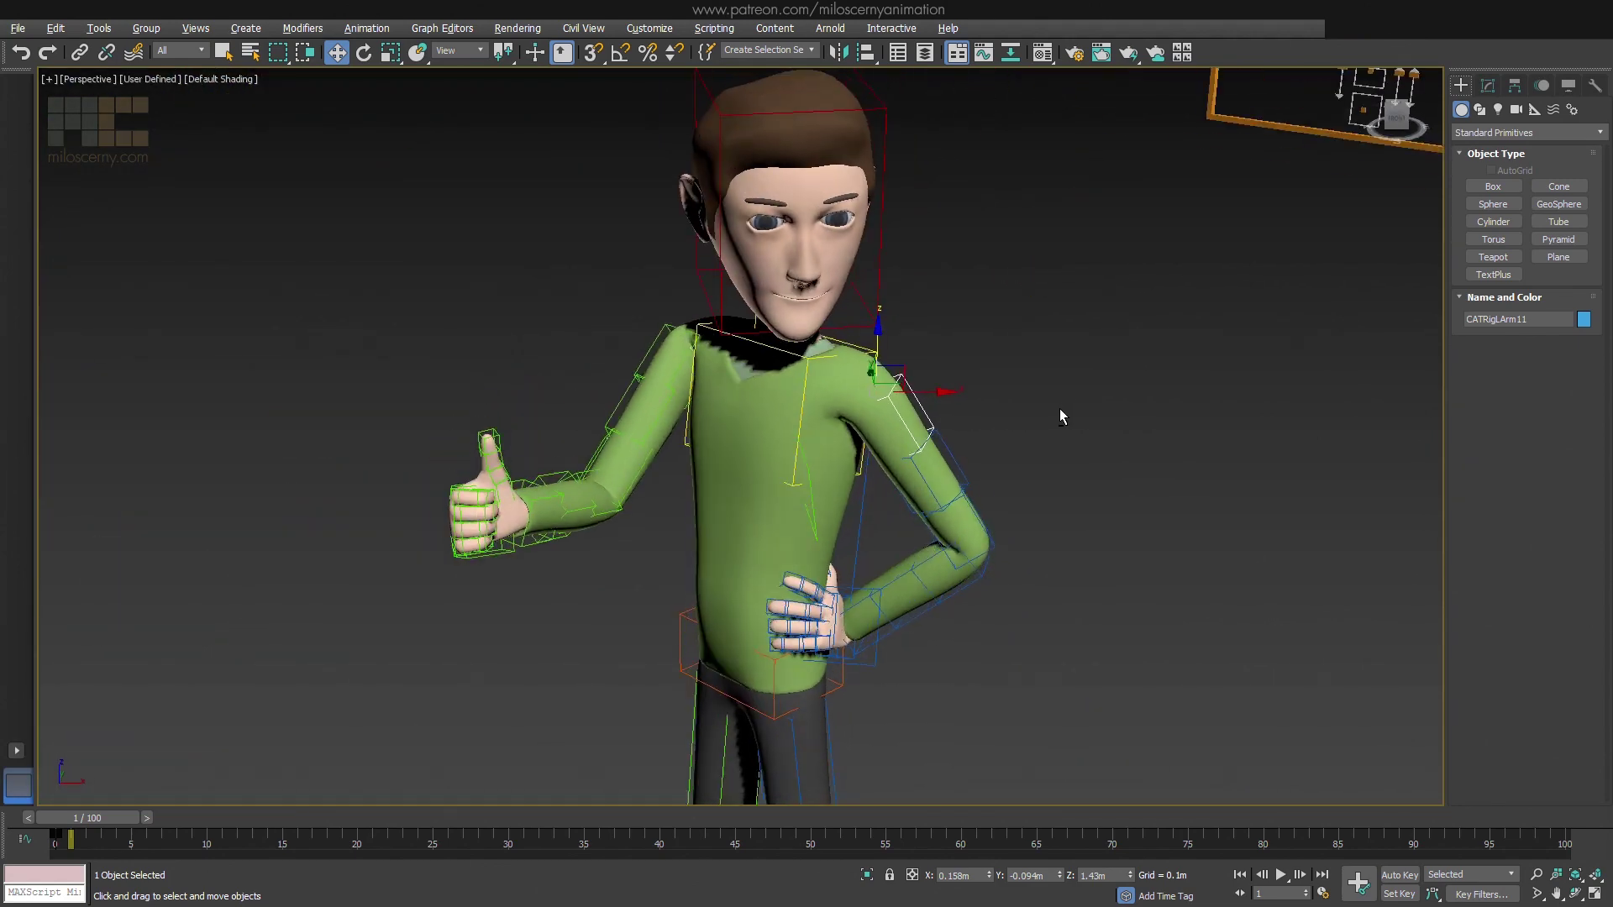
left_click(880, 268)
key("z")
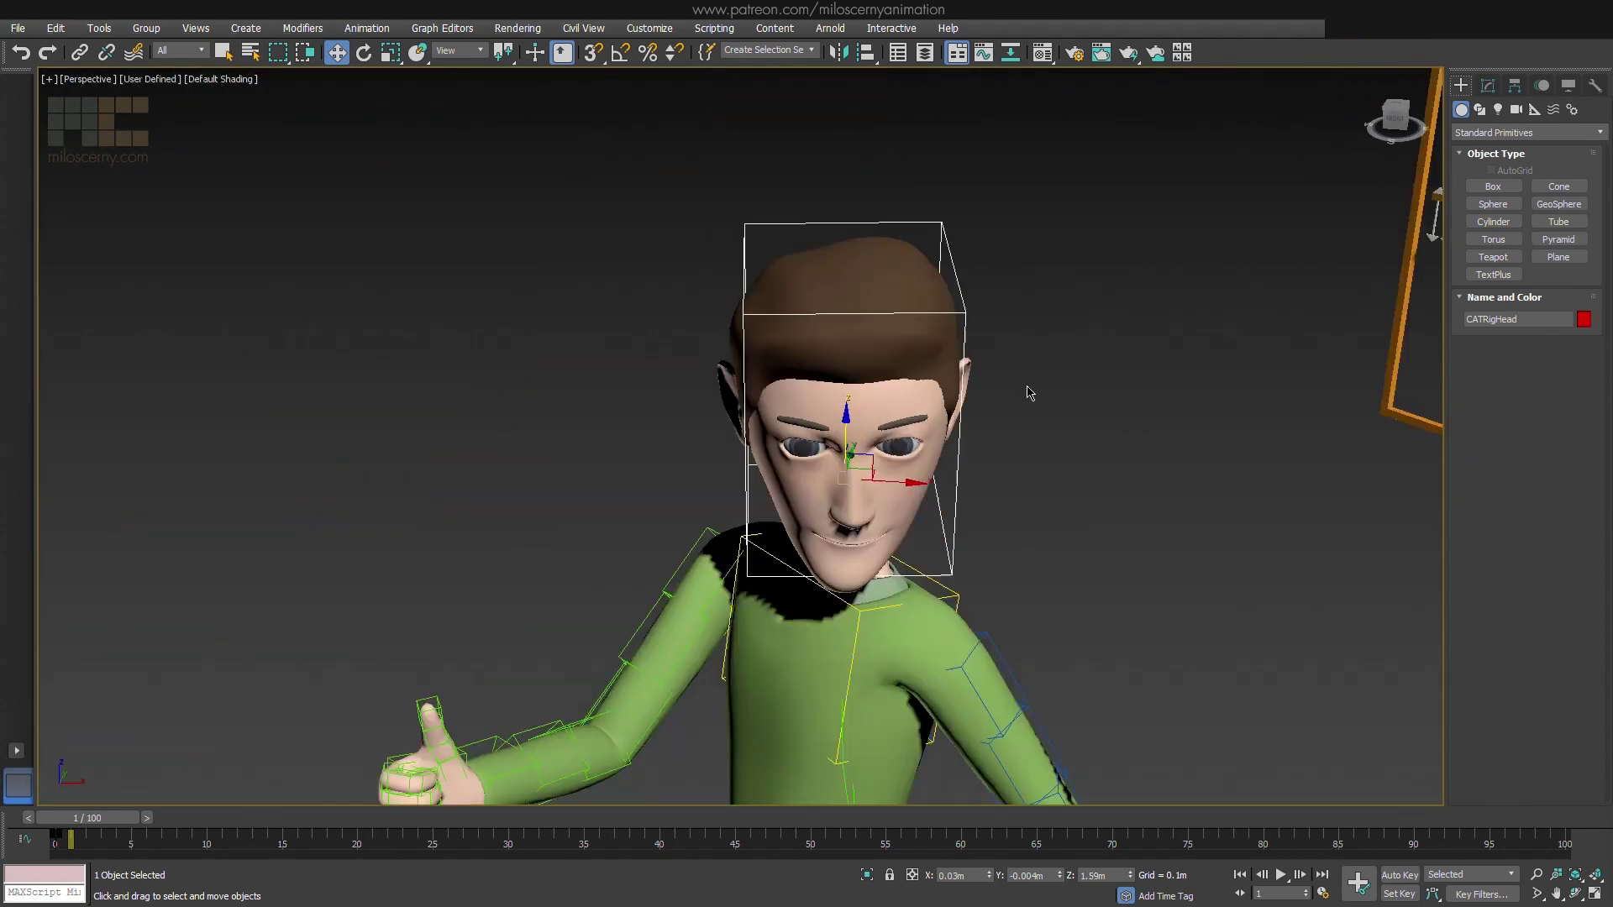
middle_click_drag(1023, 414, 1109, 415, "alt")
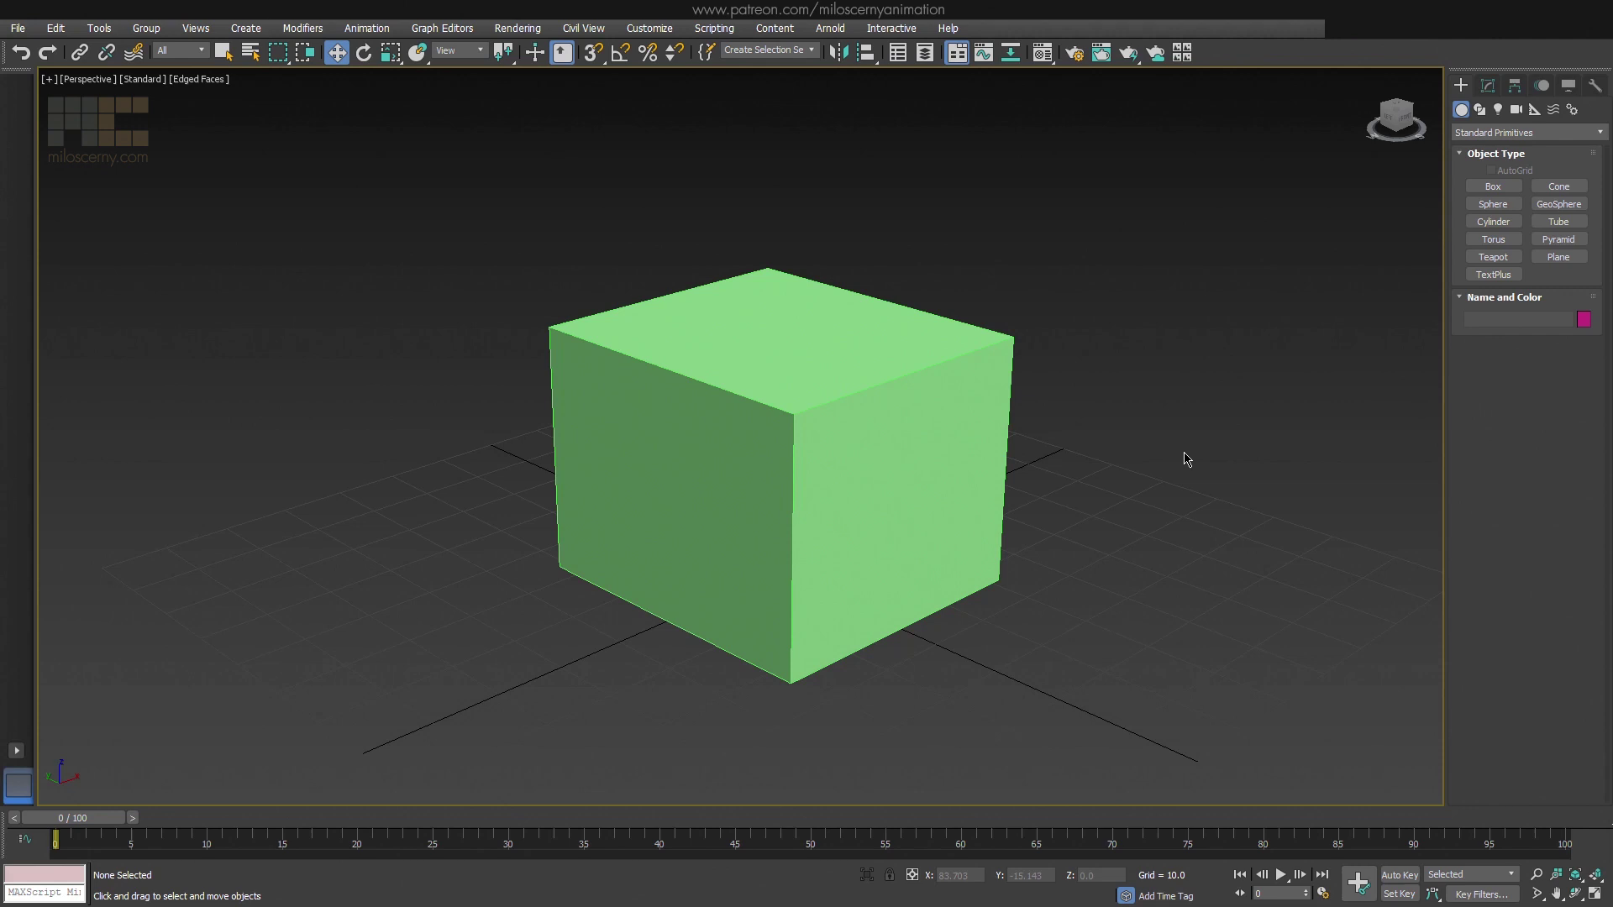
Select the green cube and tilt it to a new angle with Rotate
left_click(477, 52)
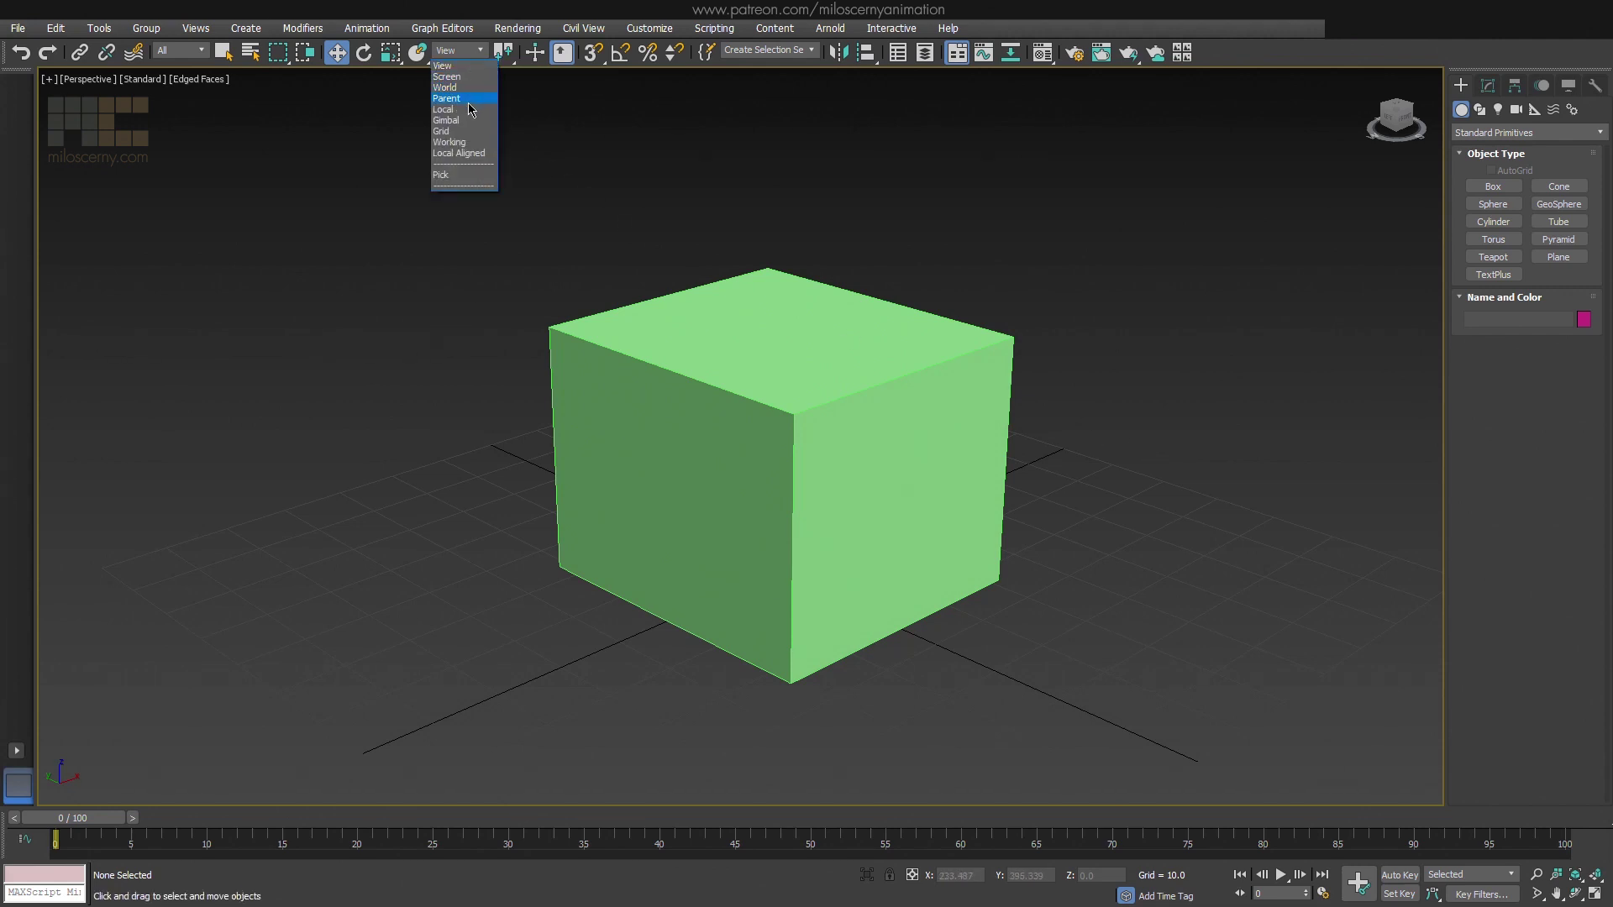
left_click(798, 405)
left_click(836, 437)
key("e")
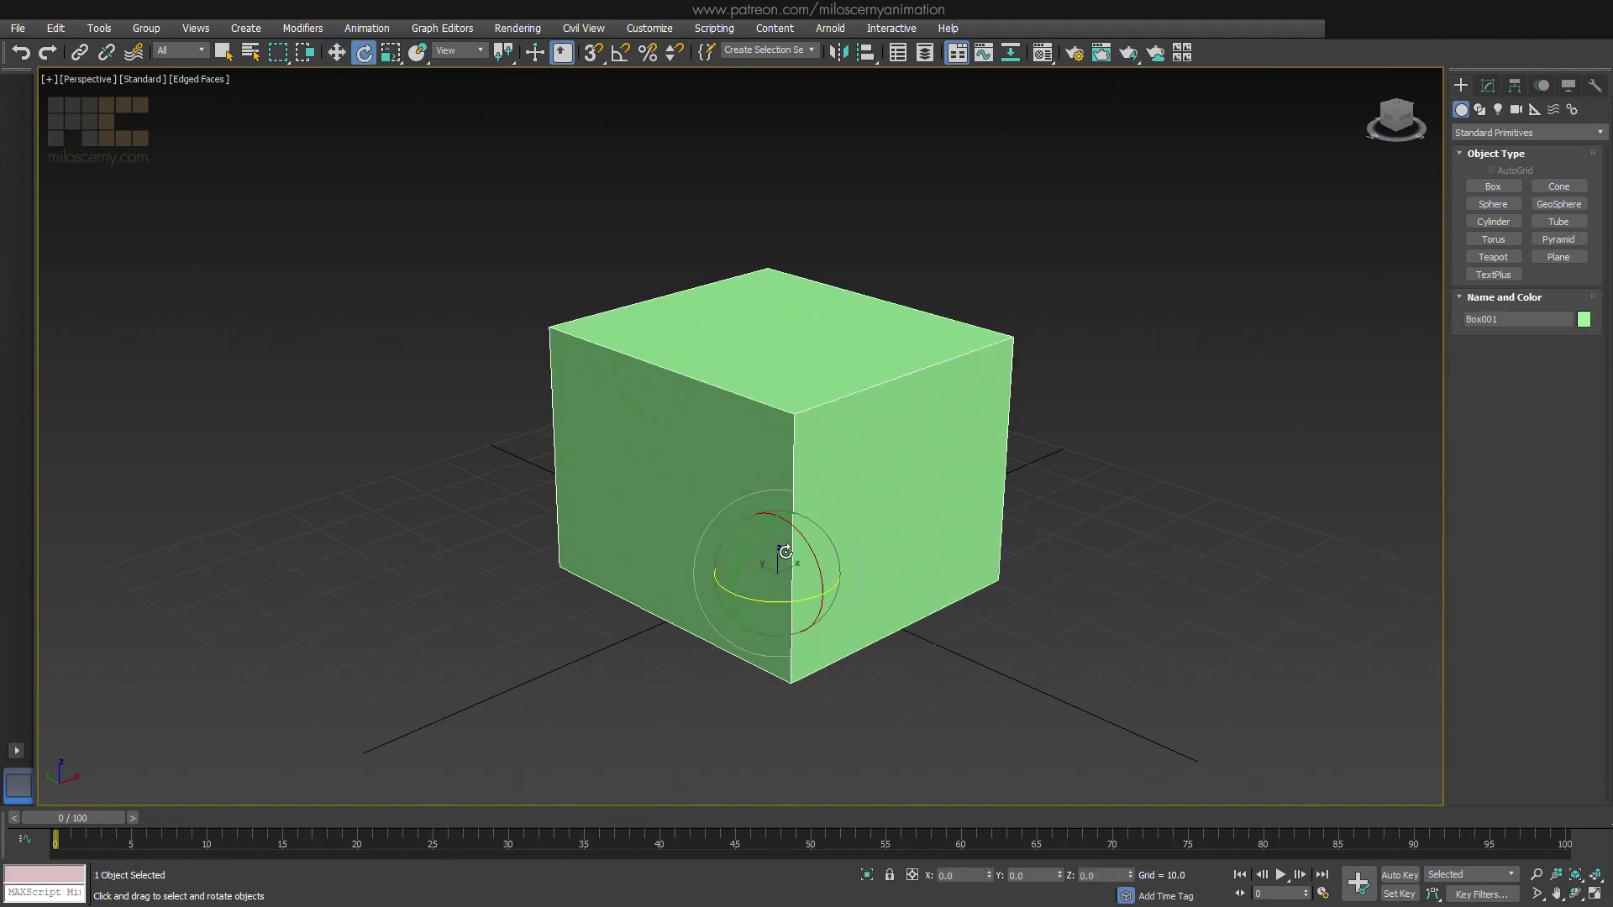
left_click_drag(785, 552, 797, 538)
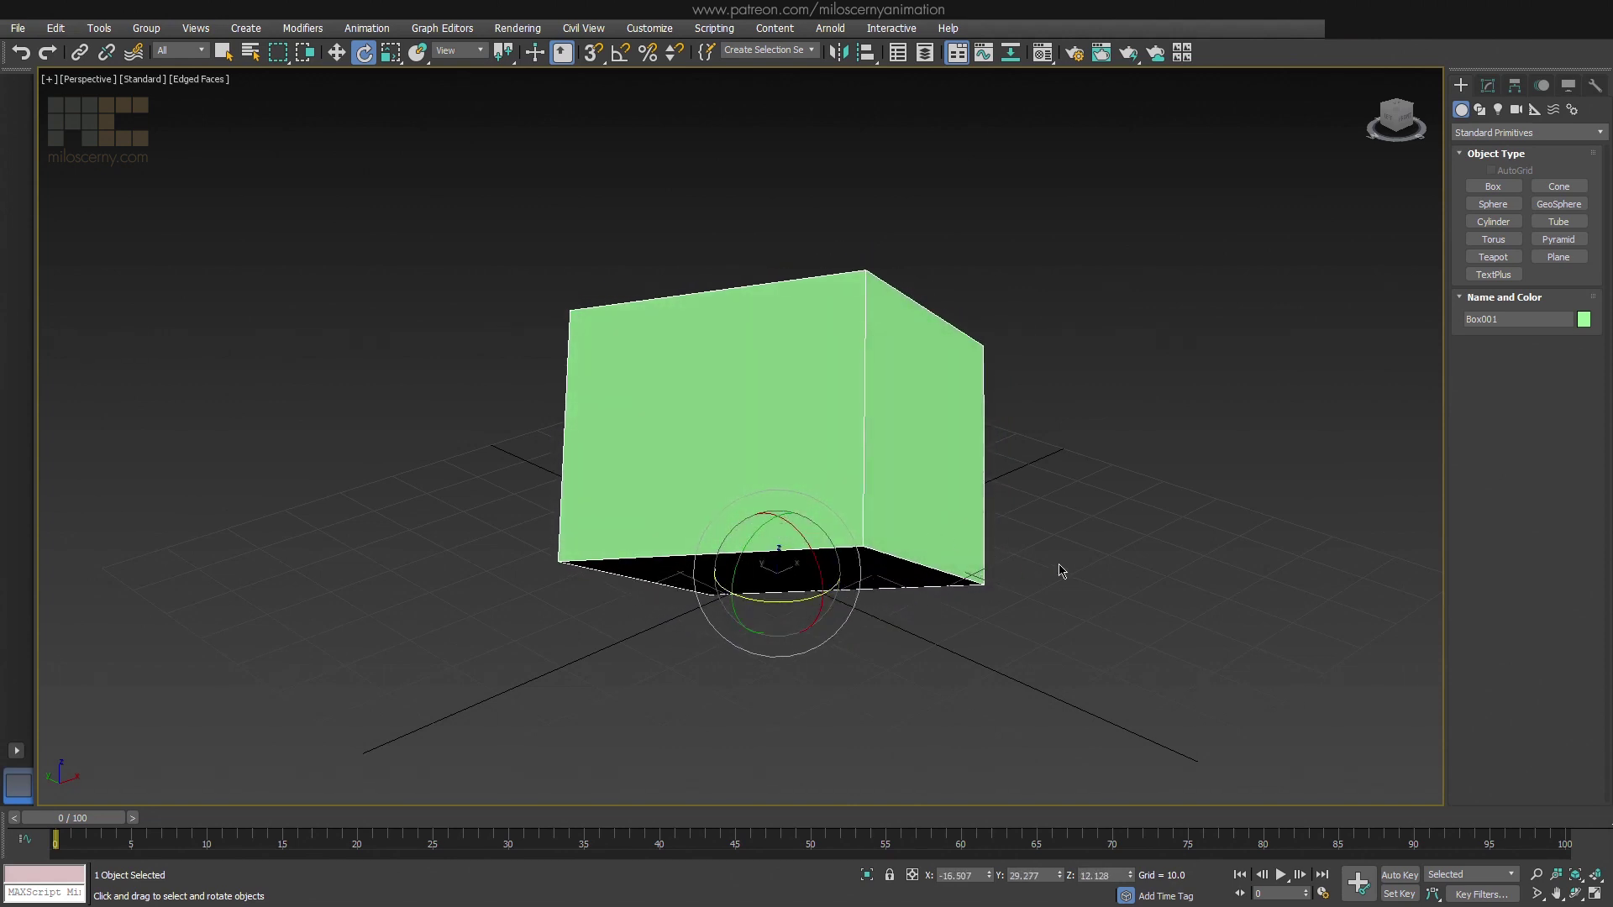
Try dragging the tilted cube with Move, cancelling the move
key("w")
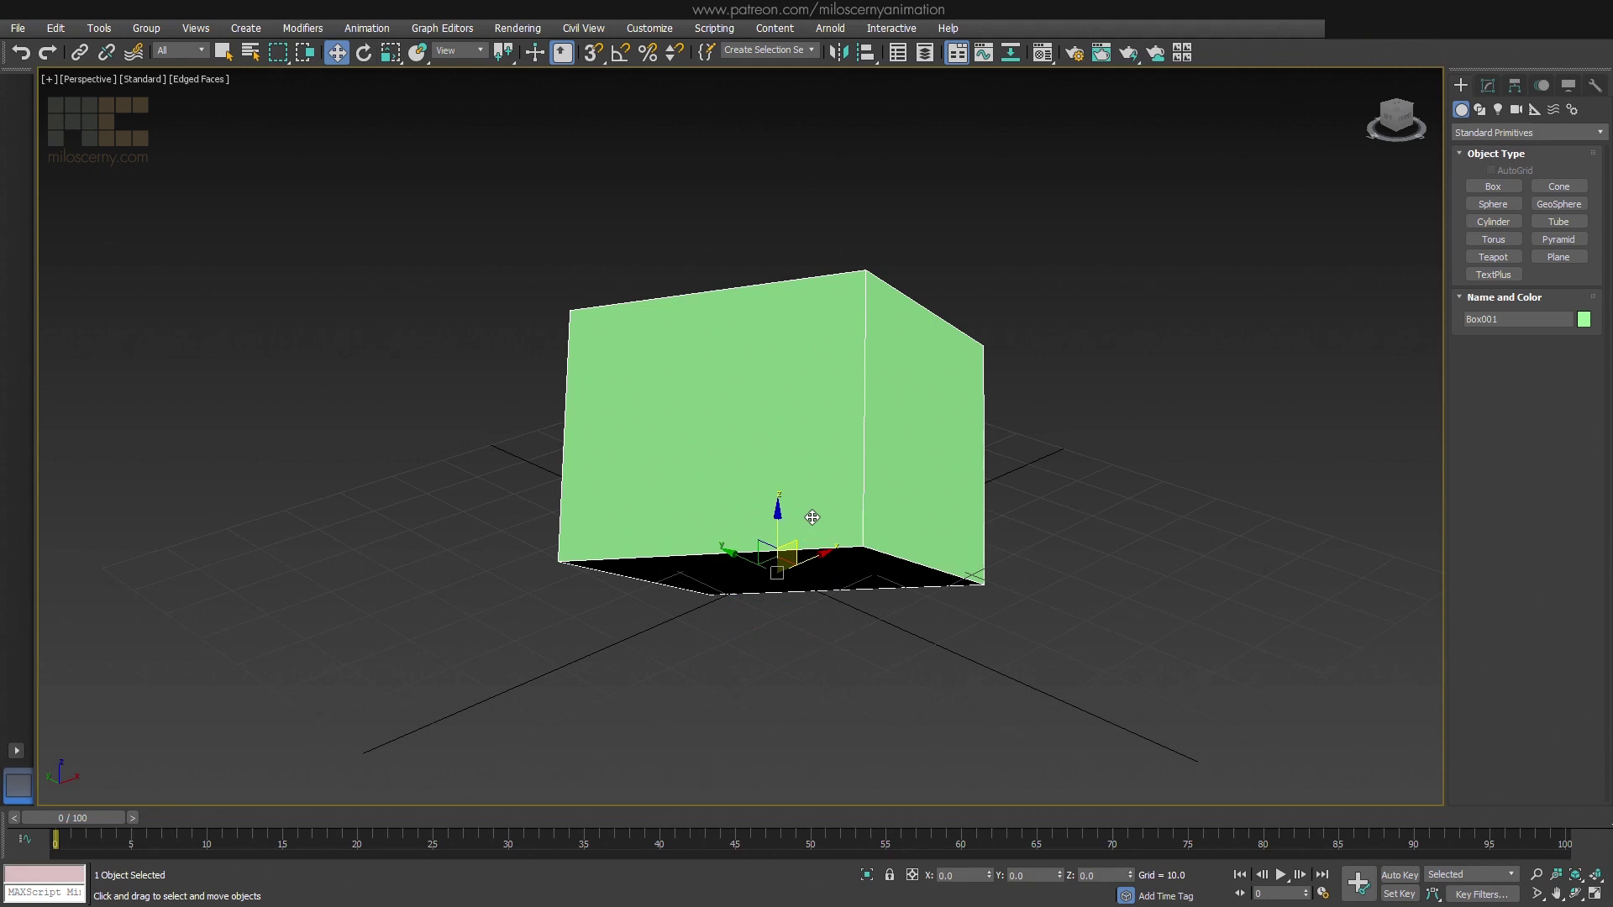
mouse_move(790, 553)
left_mouse_down()
mouse_move(824, 560)
mouse_move(547, 675)
left_mouse_up()
right_click(824, 560)
right_click(546, 675)
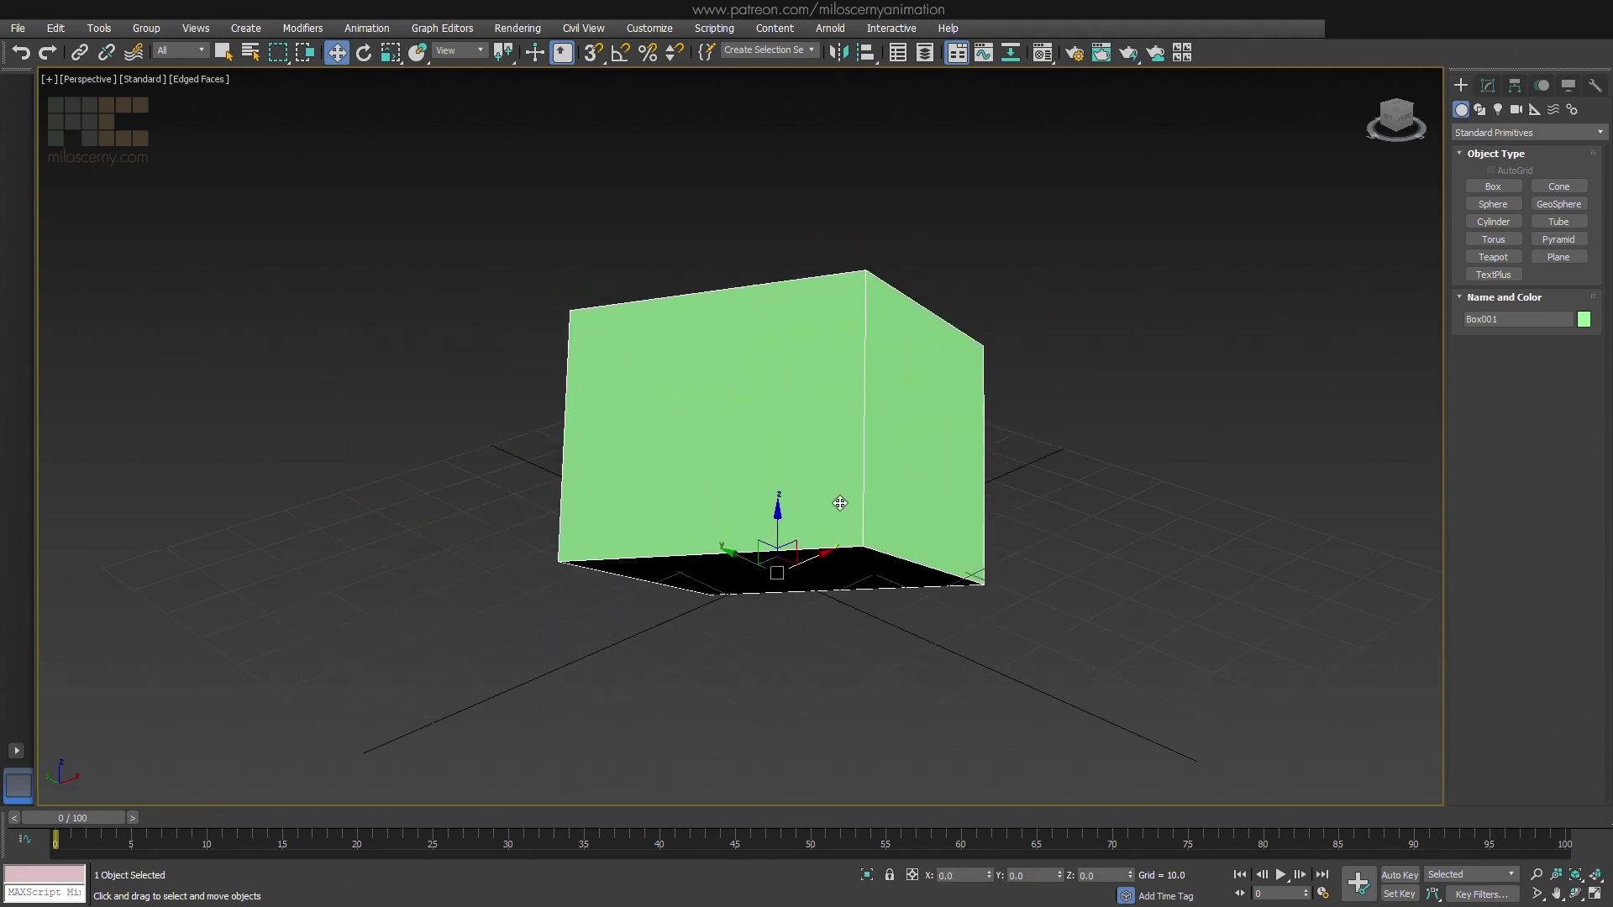
Set the Reference Coordinate System to Local and test a move along the cube's local axis
left_click(458, 50)
left_click(461, 116)
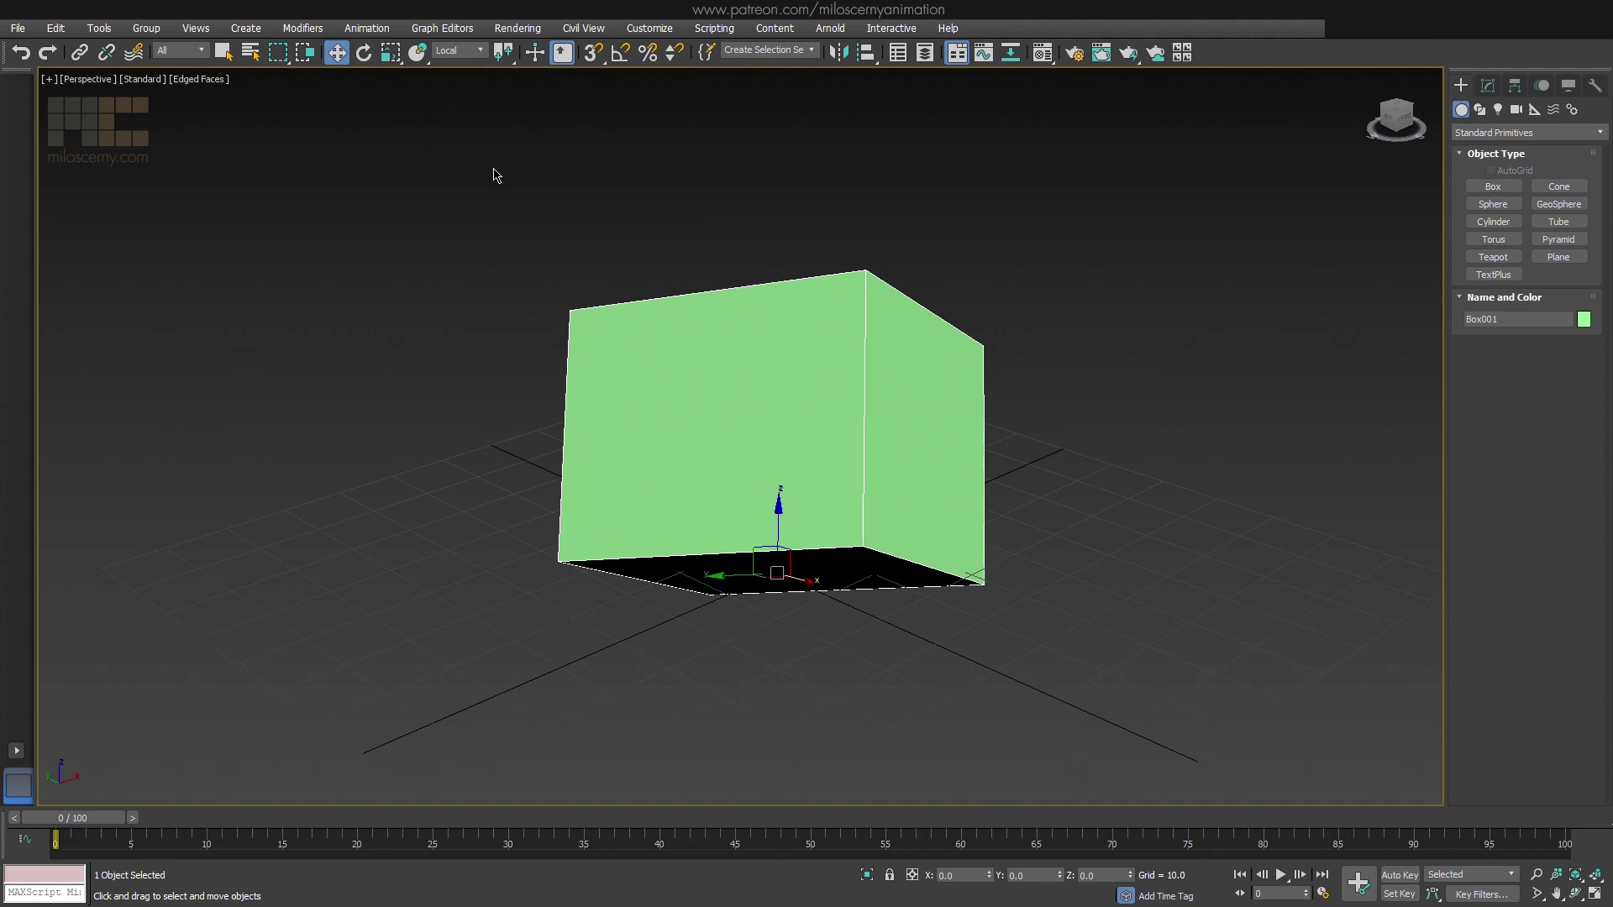
mouse_move(739, 576)
left_mouse_down()
mouse_move(849, 606)
mouse_move(775, 514)
left_mouse_up()
right_click(849, 607)
Frame the right palm bone, rotate it to thumbs-down, then undo the rotation
right_click(775, 514)
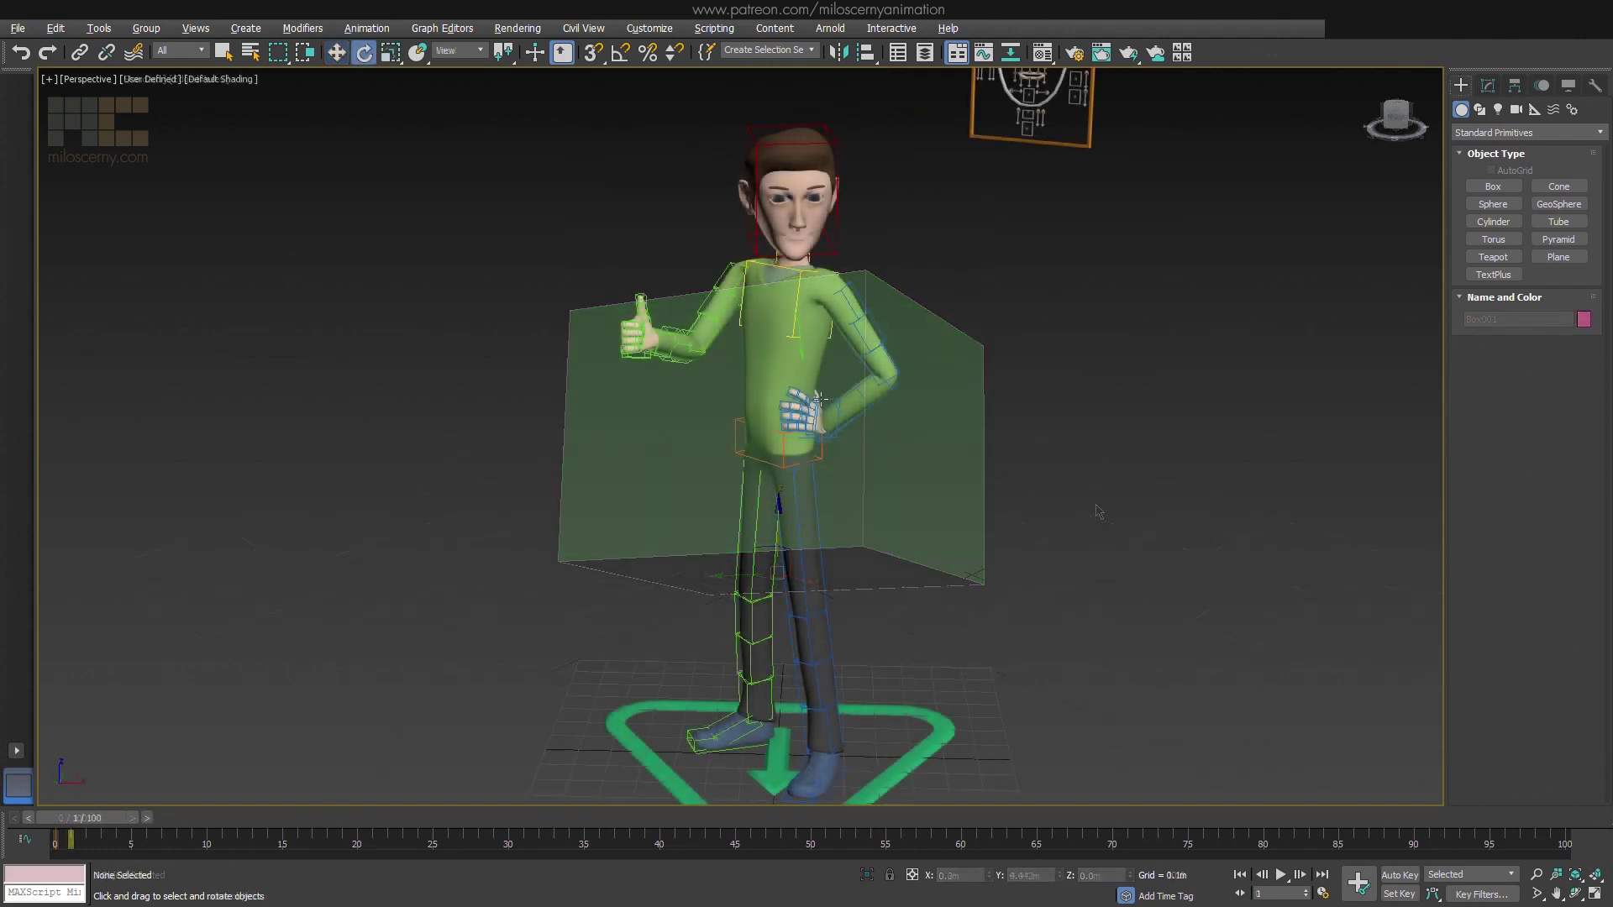
left_click(672, 351)
key("z")
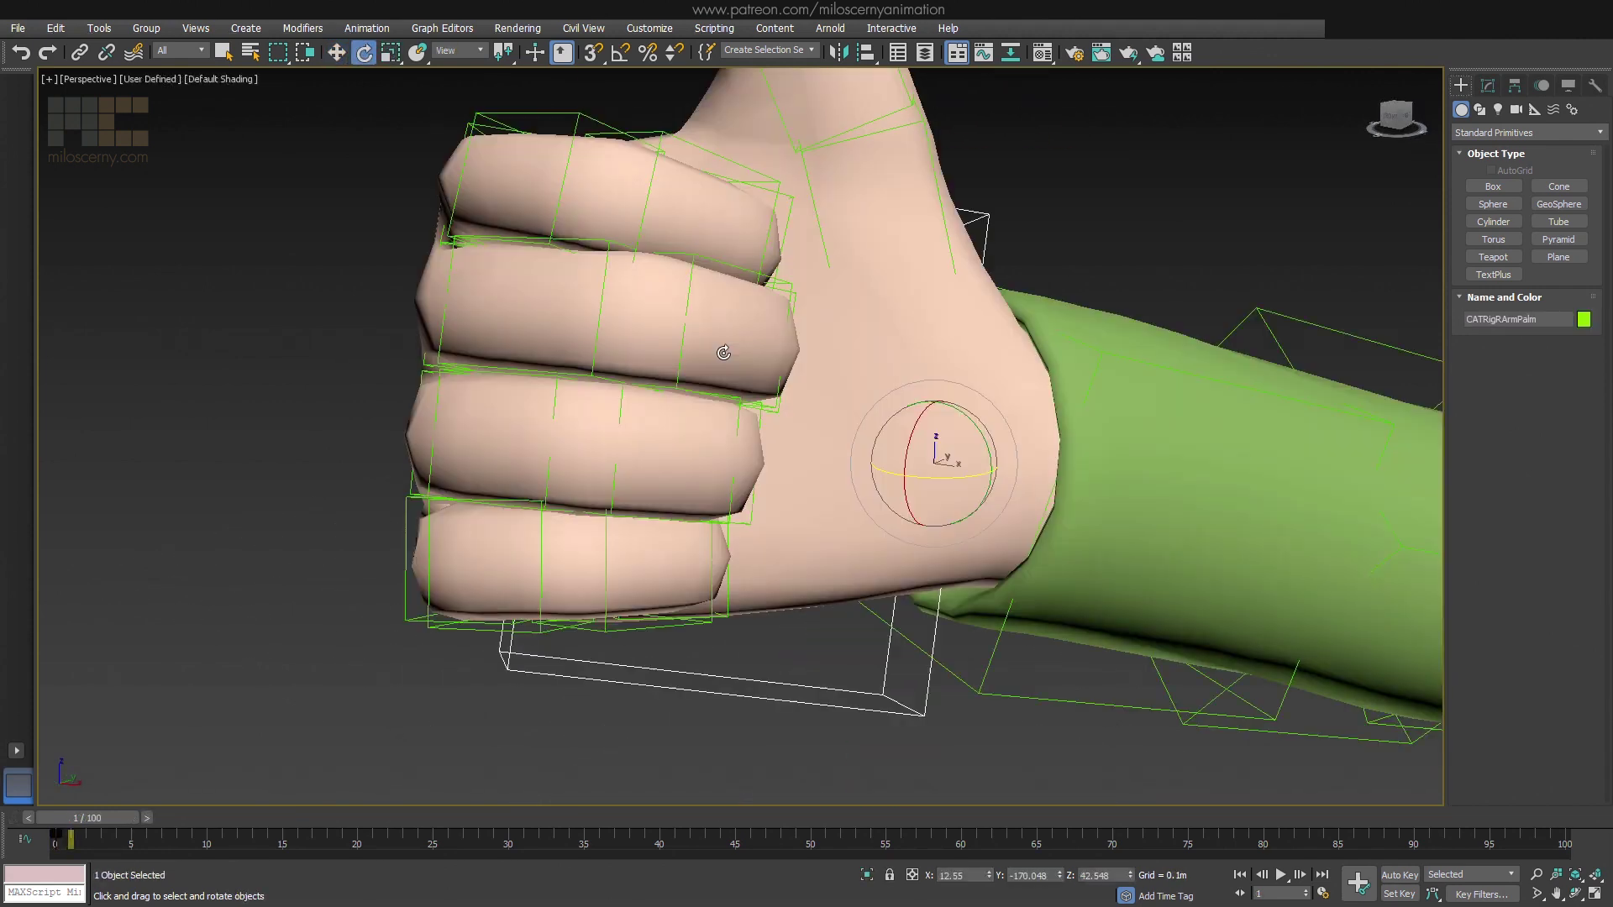
scroll(763, 349, "down", 3)
scroll(832, 416, "down", 2)
scroll(819, 386, "down", 1)
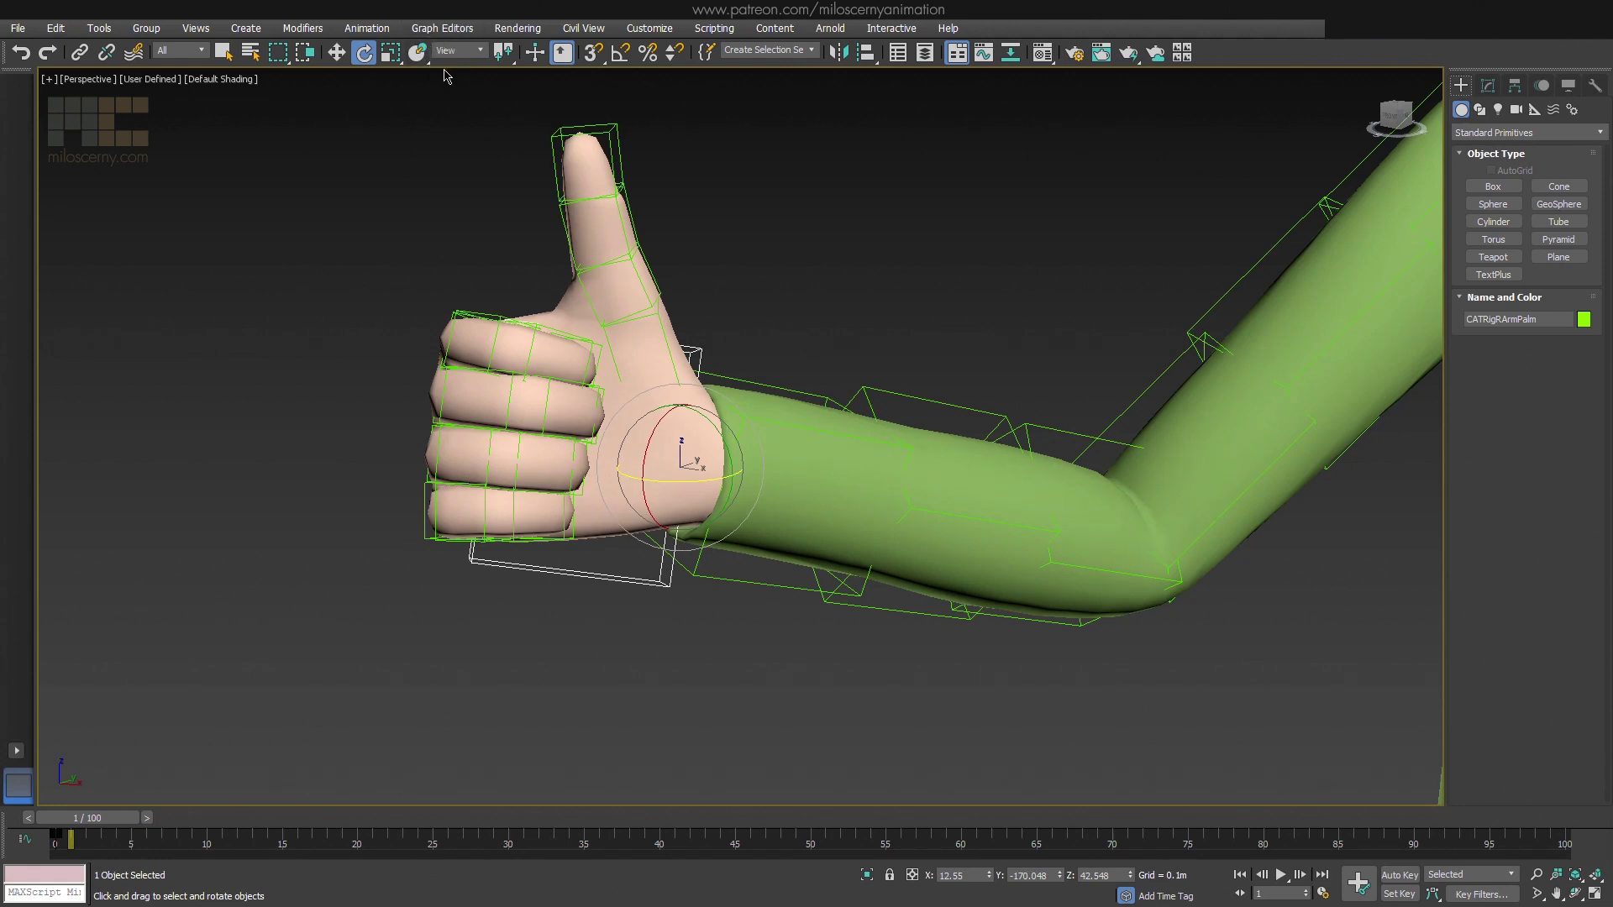
middle_click_drag(689, 253, 790, 331, "alt")
mouse_move(790, 332)
left_mouse_down()
mouse_move(714, 600)
mouse_move(694, 565)
left_mouse_up()
key("ctrl+z")
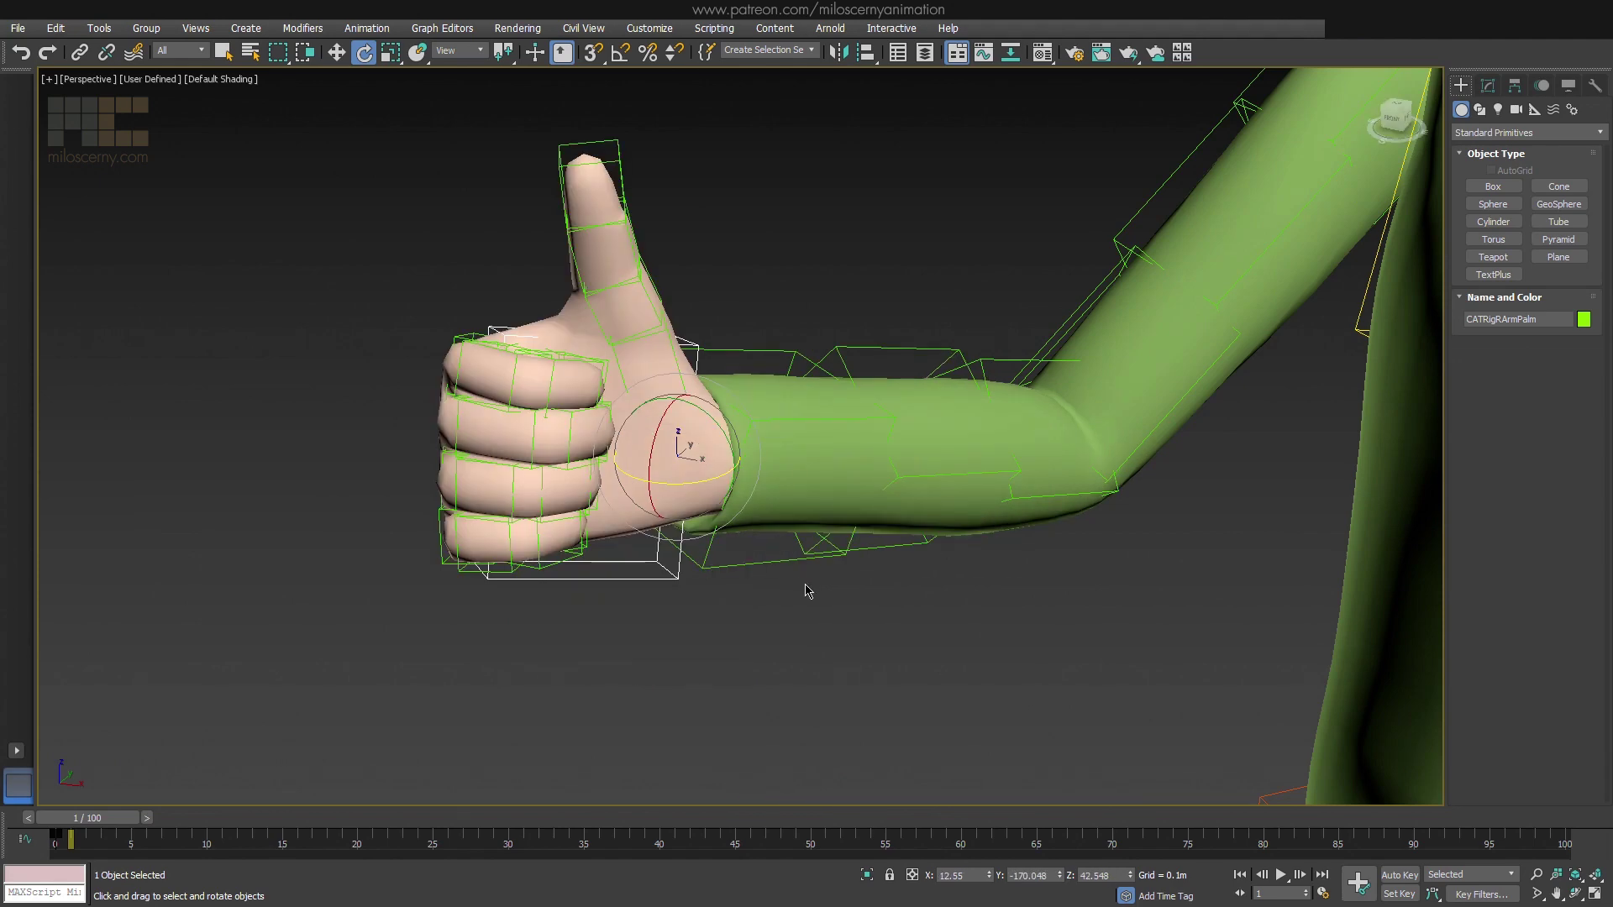
Switch to Local coordinates and rotate the palm around its own axis, keeping Local
left_click(458, 50)
left_click(449, 105)
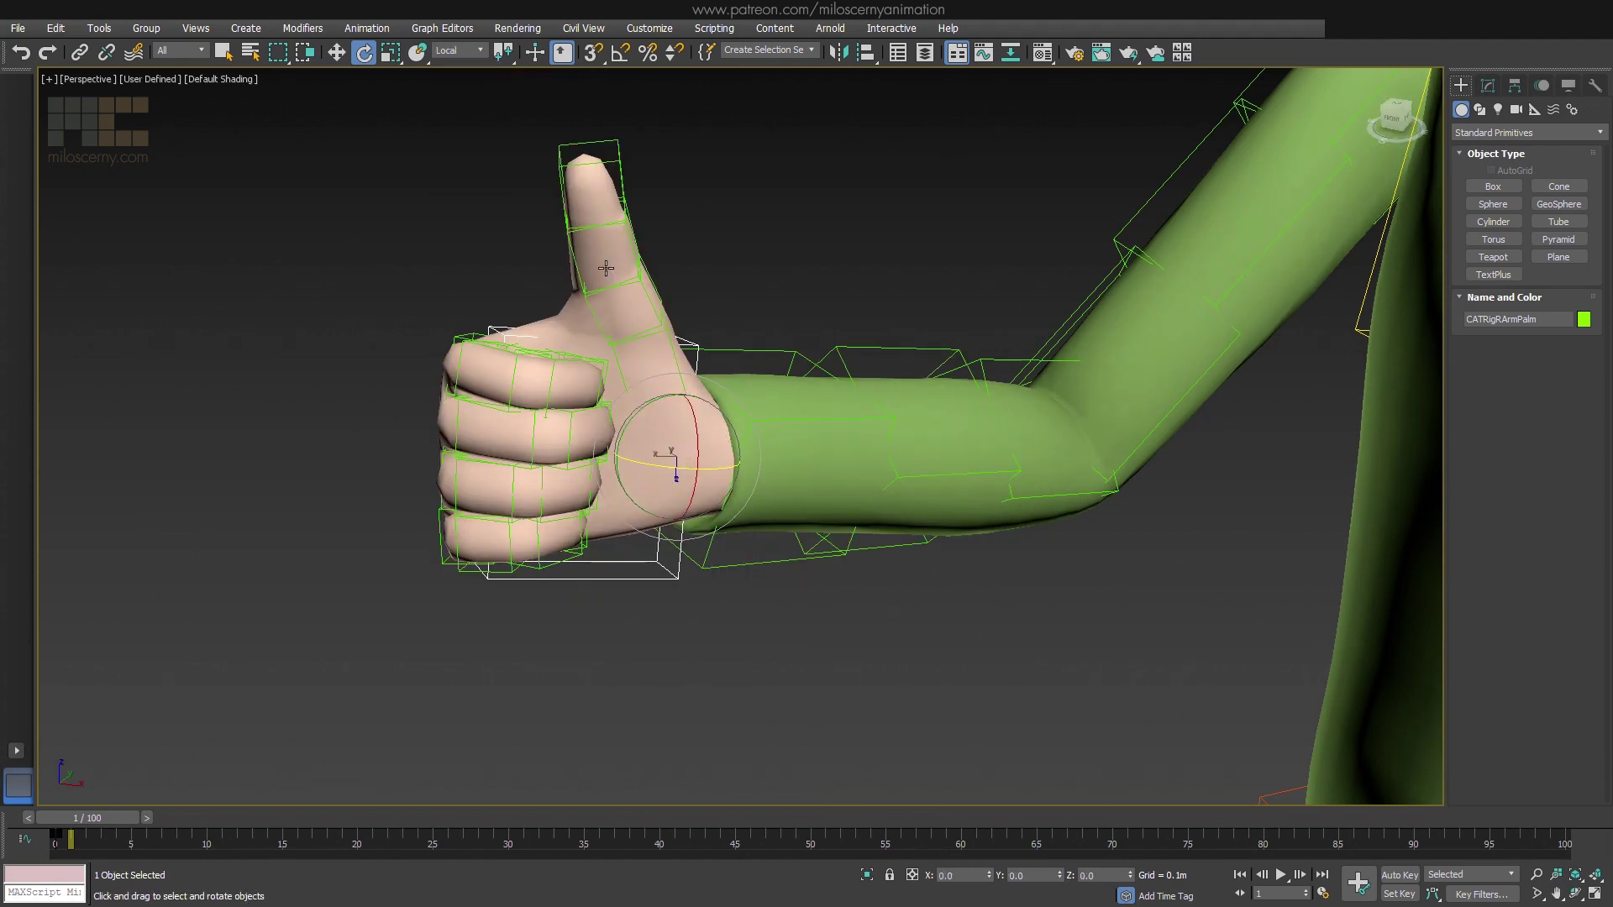
mouse_move(697, 420)
left_mouse_down()
mouse_move(733, 700)
mouse_move(697, 420)
left_mouse_up()
scroll(936, 458, "down", 5)
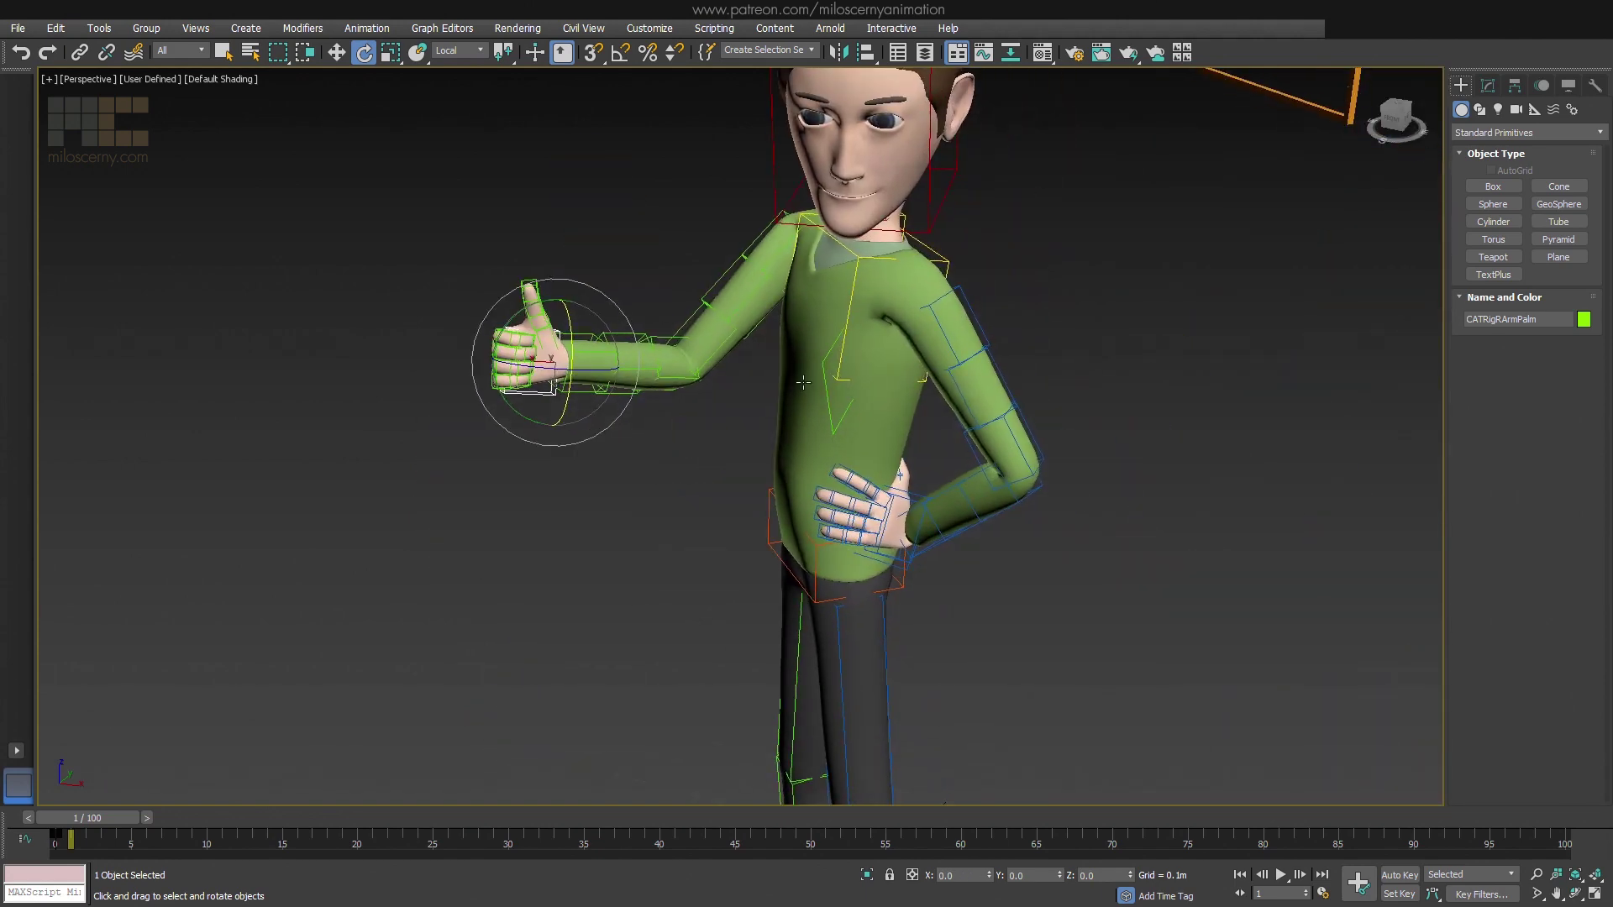
left_click(469, 55)
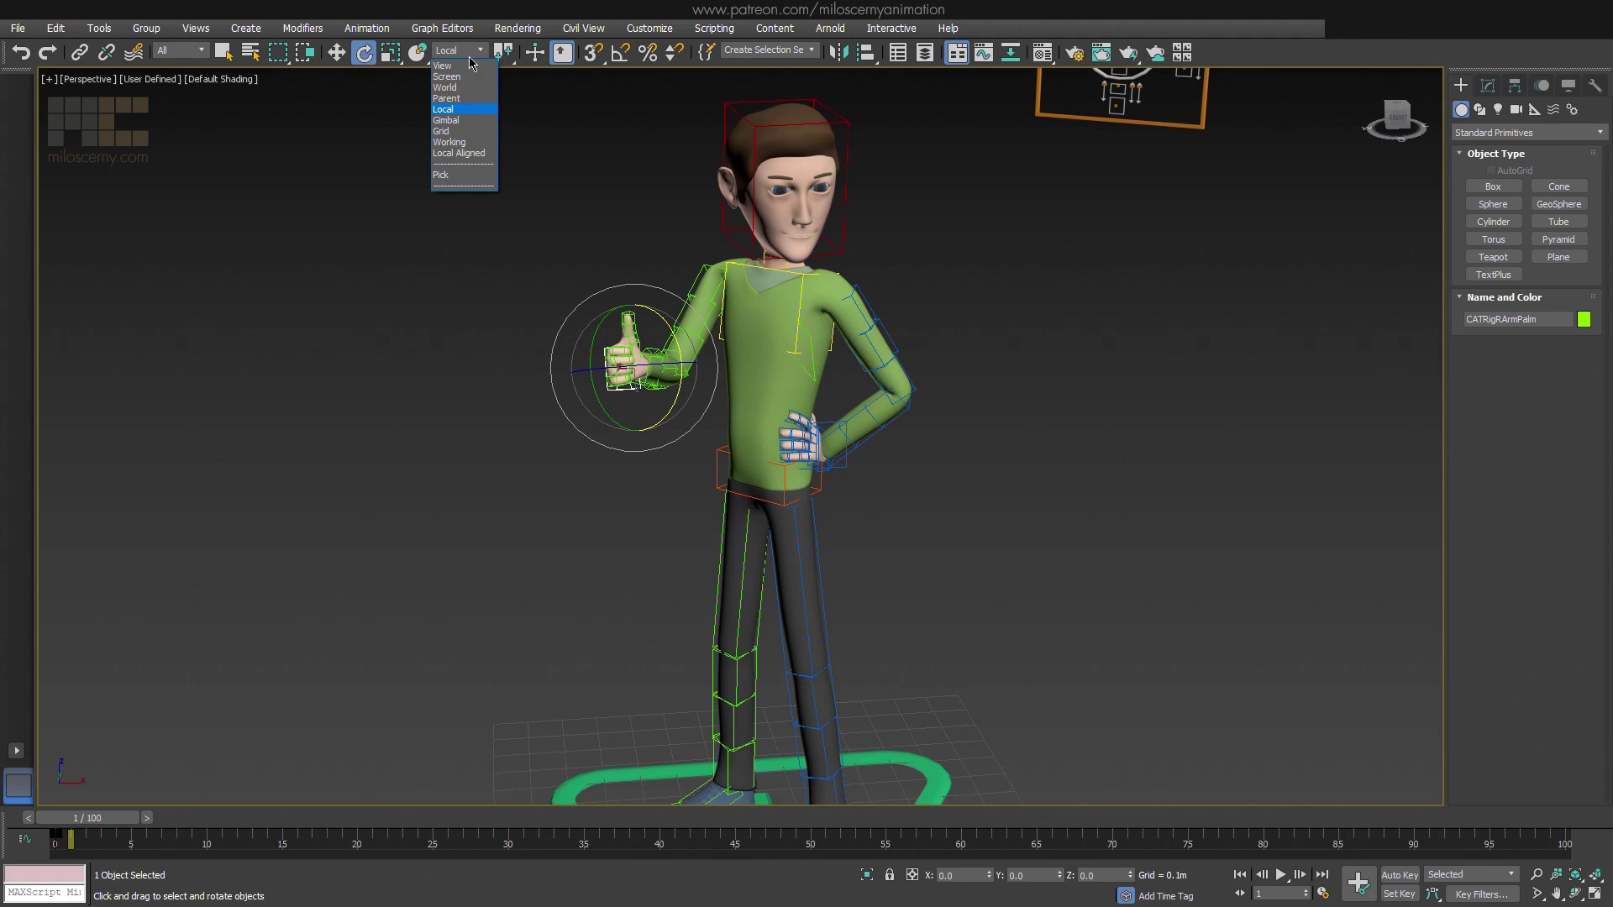
left_click(470, 58)
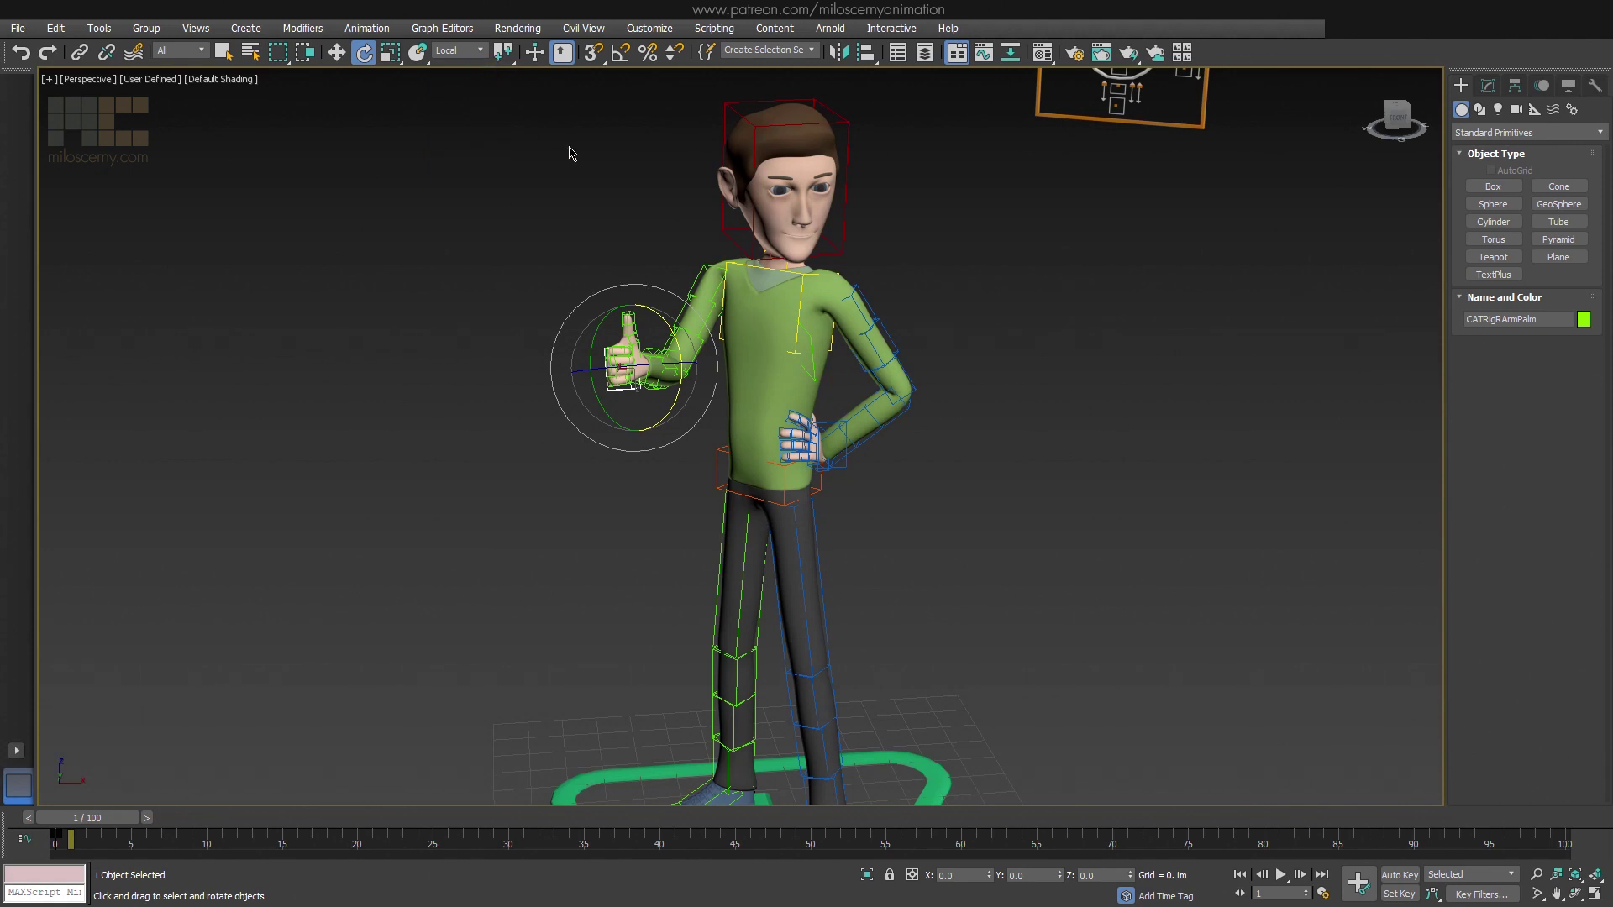
Assign Shift+W to Local Coordinate System in the Customize User Interface keyboard list
left_click(649, 28)
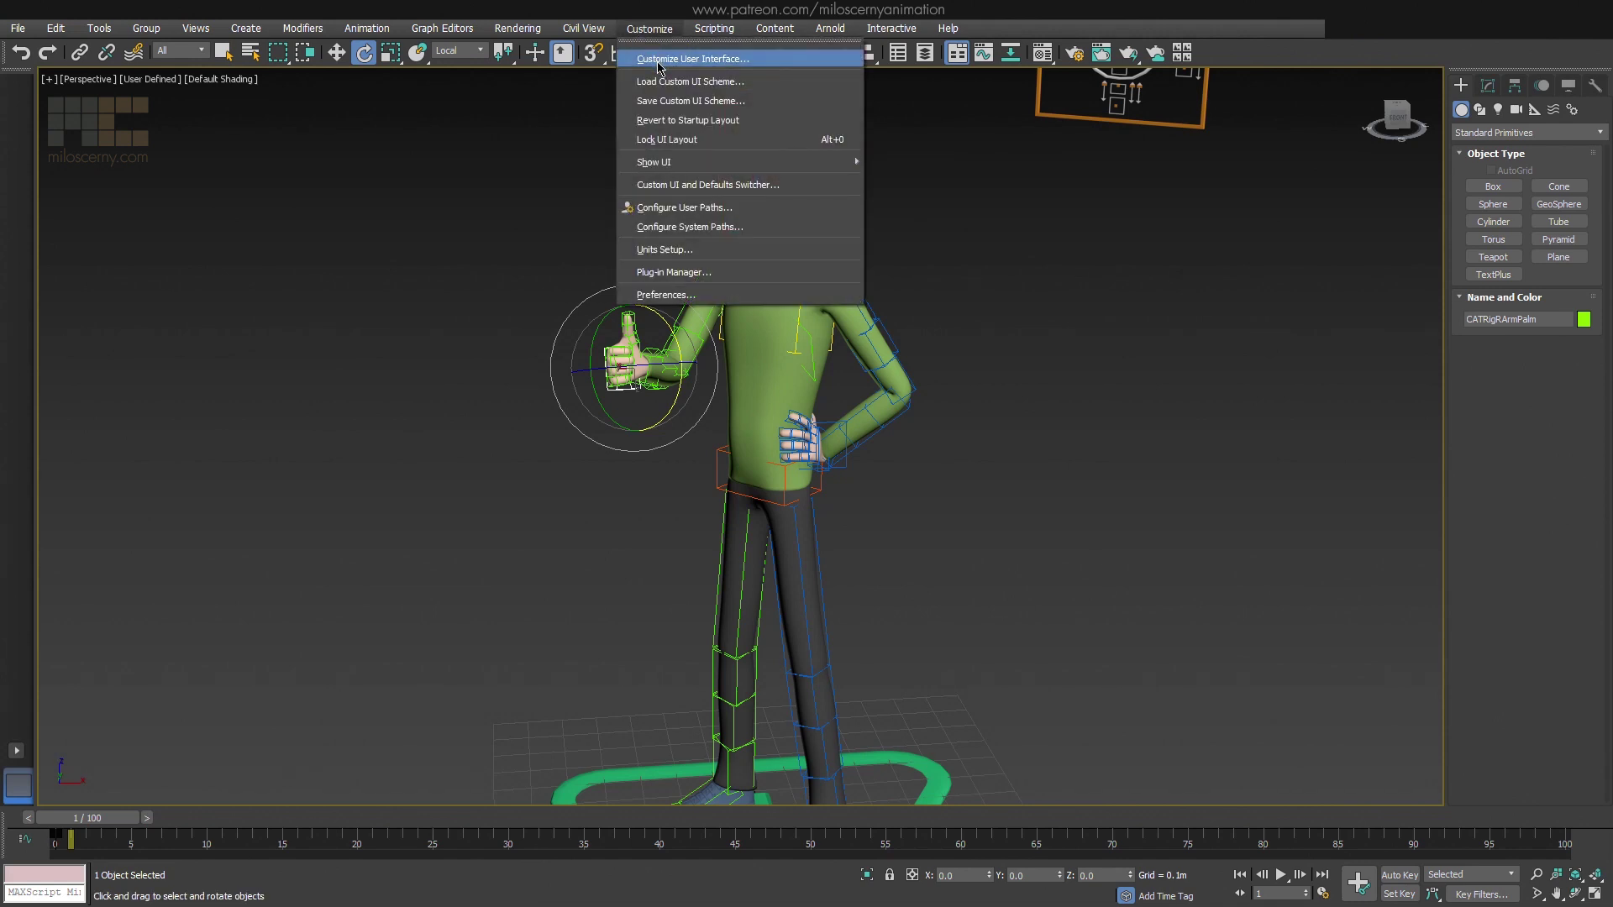
left_click(660, 61)
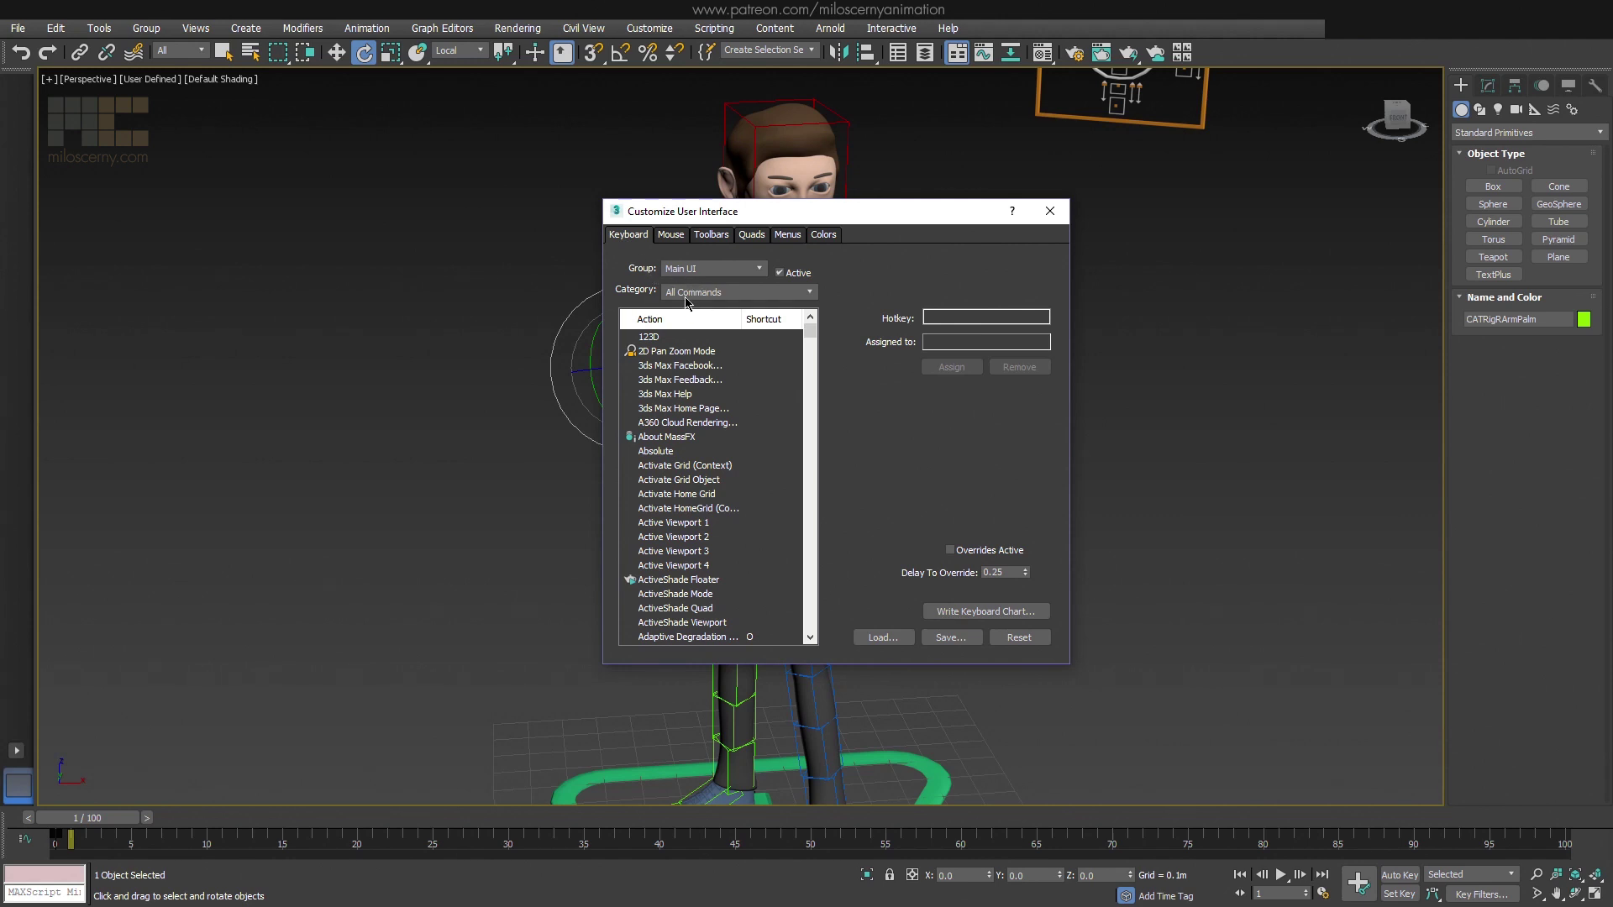
left_click(713, 475)
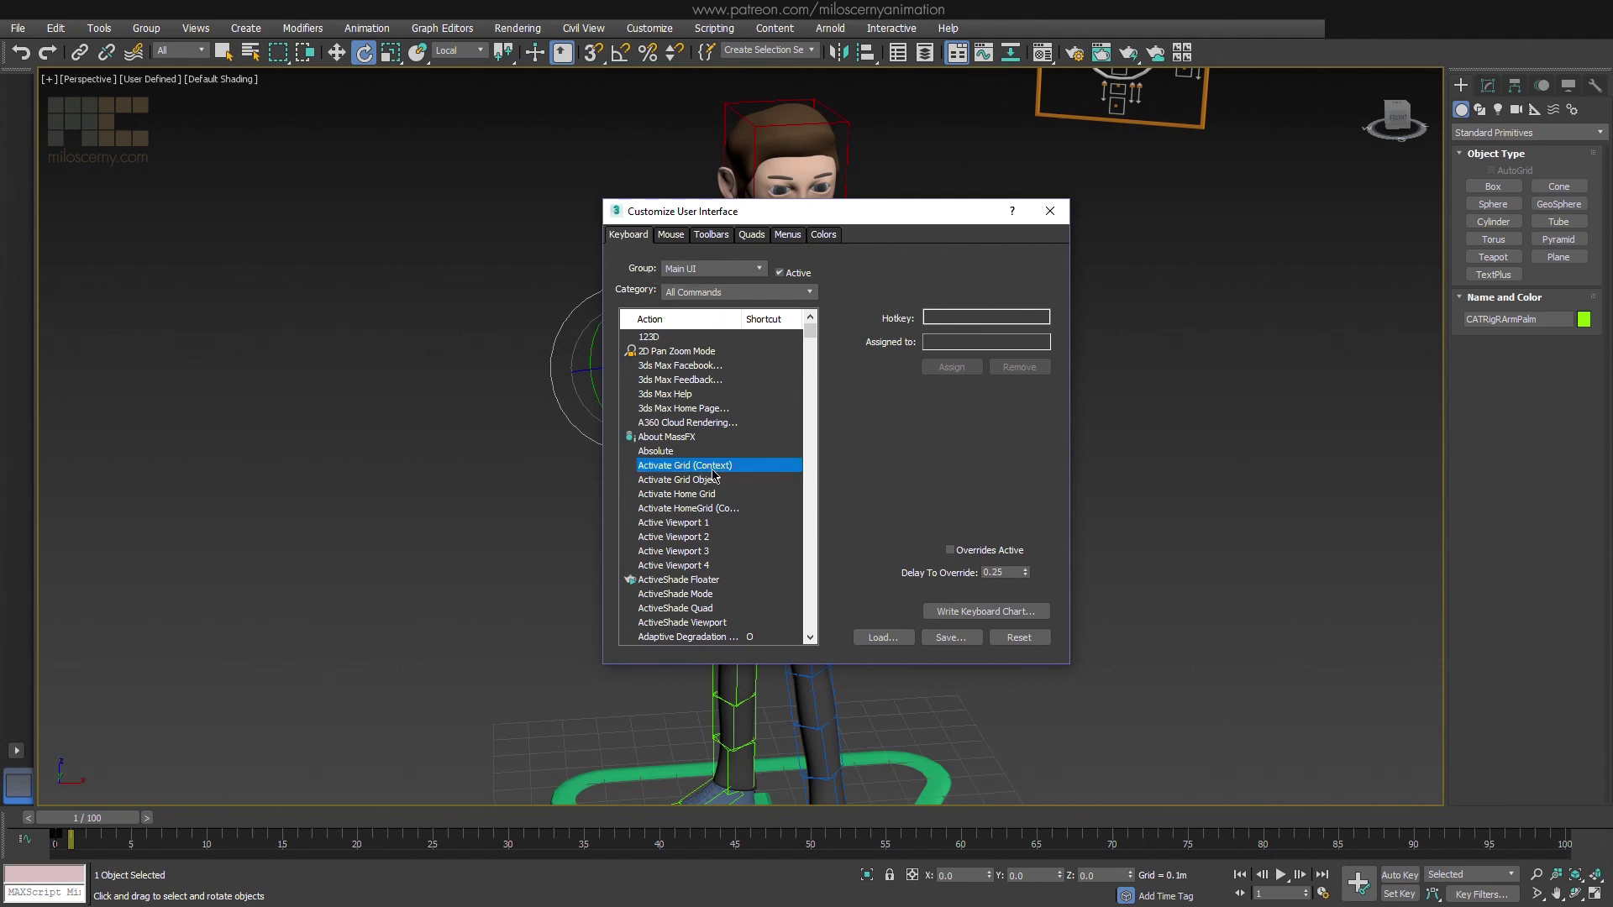
type("loc")
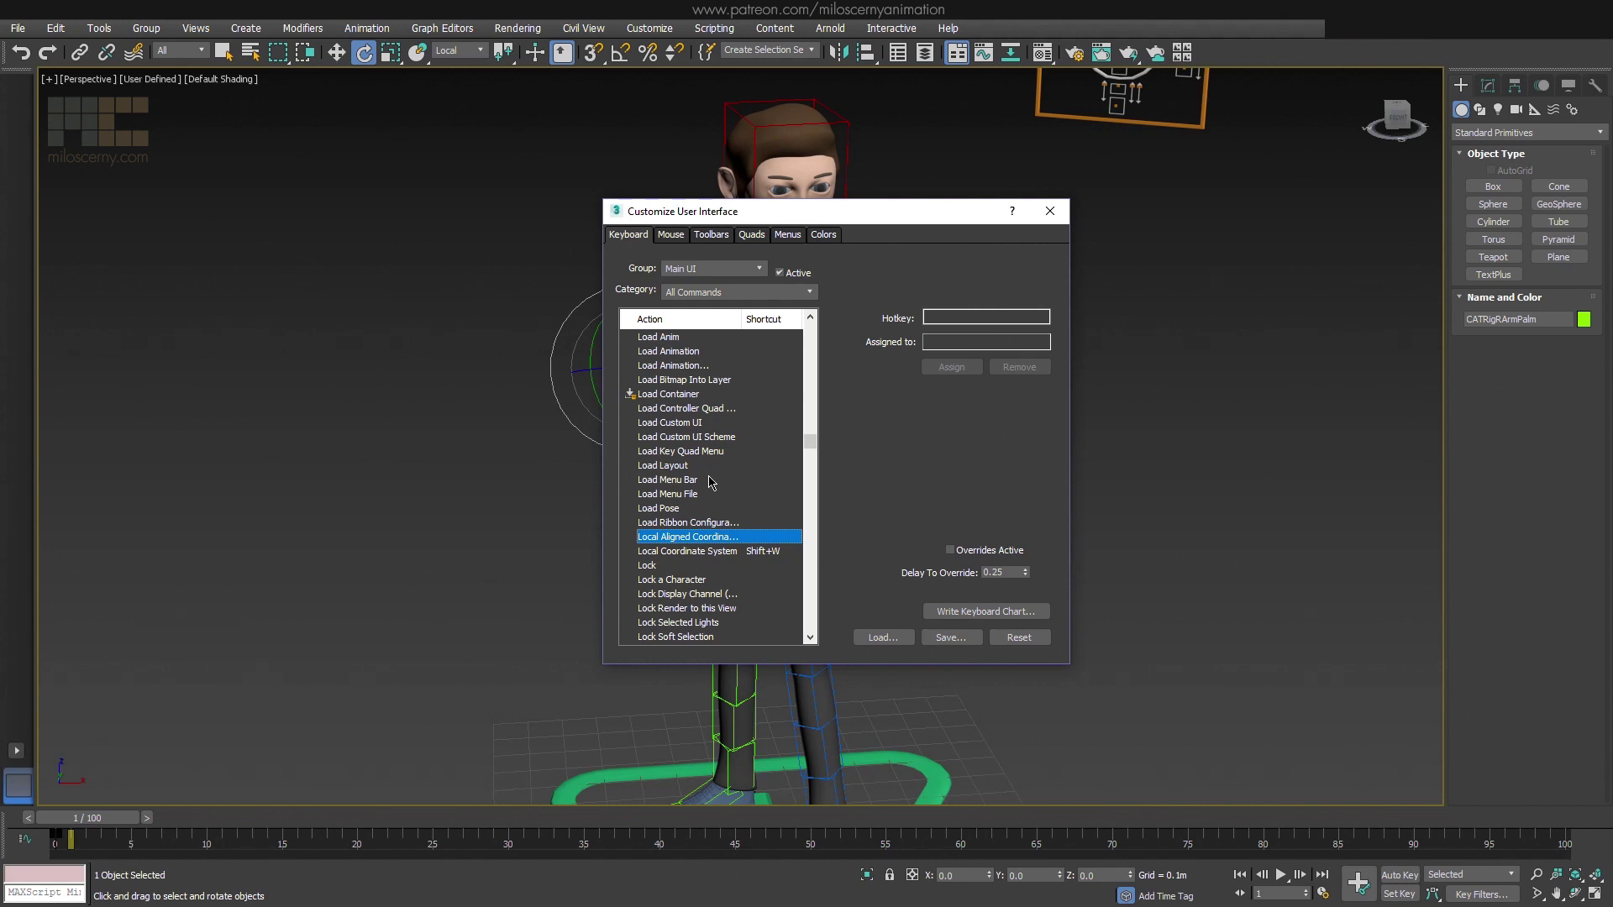
left_click(699, 553)
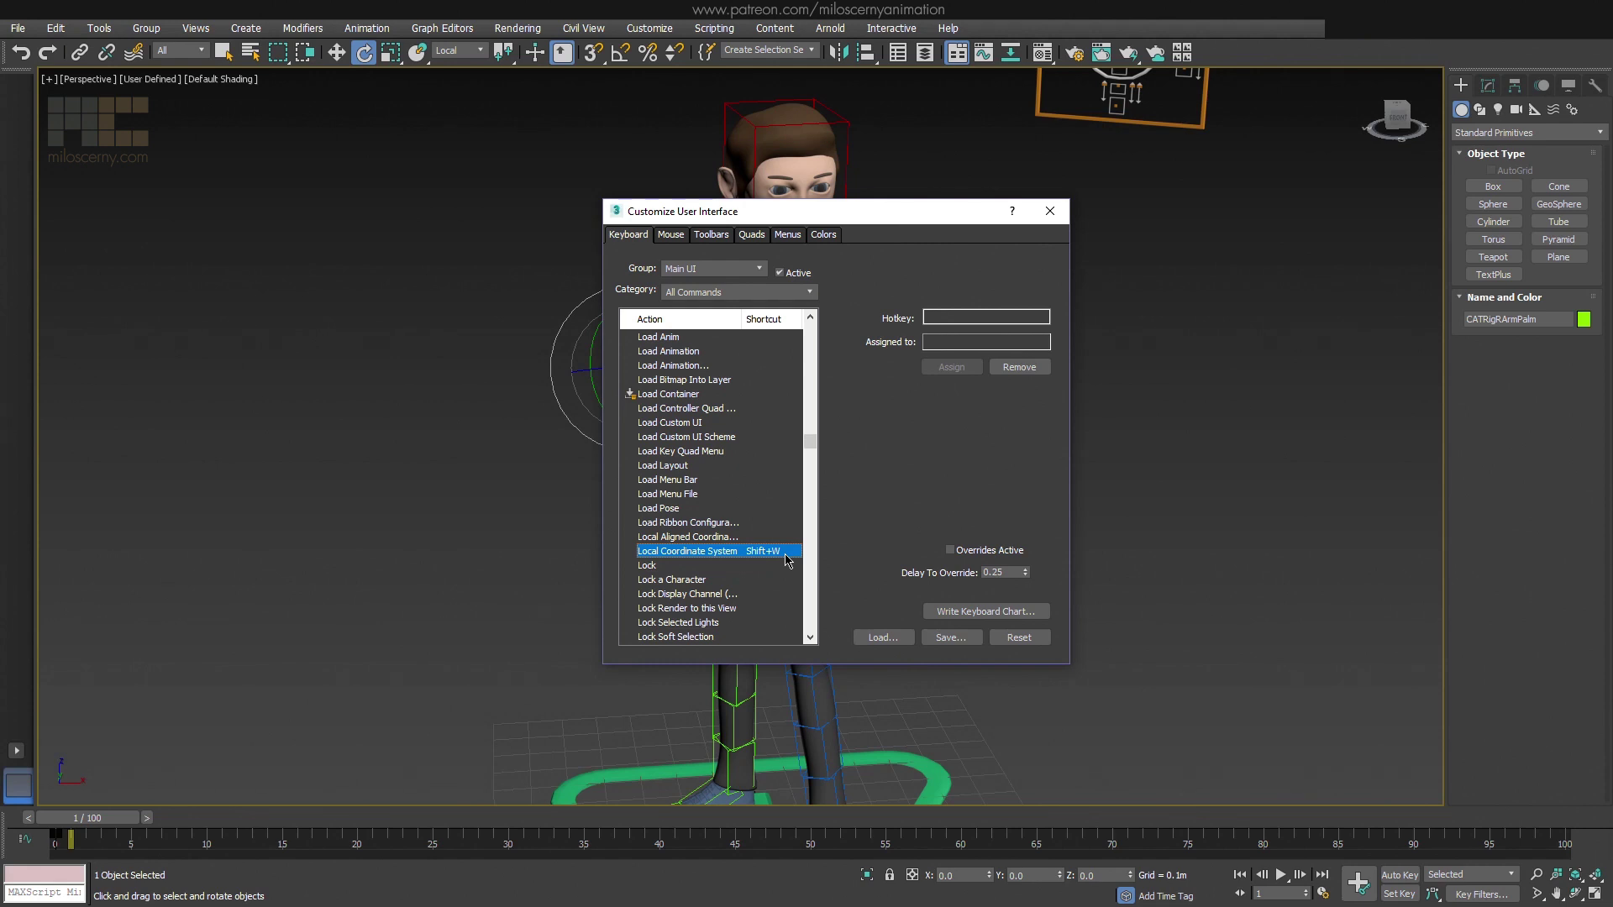
left_click(943, 319)
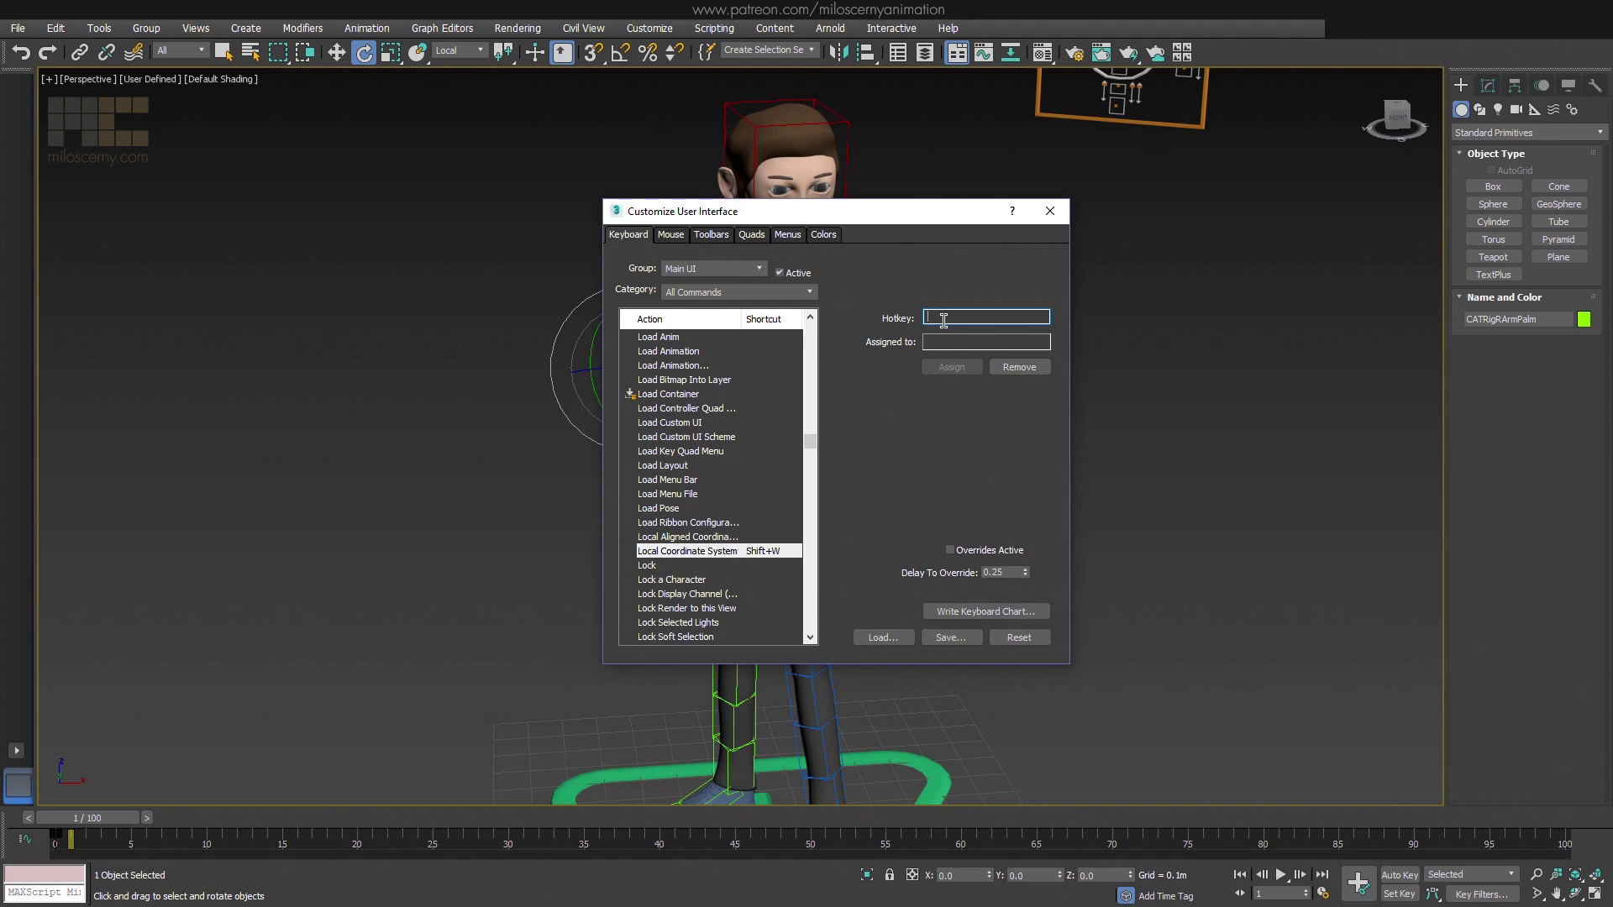
key("shift+w")
left_click(952, 368)
Find View Coordinate System in the action list to check its Shift+Q hotkey
left_click(724, 452)
type("v")
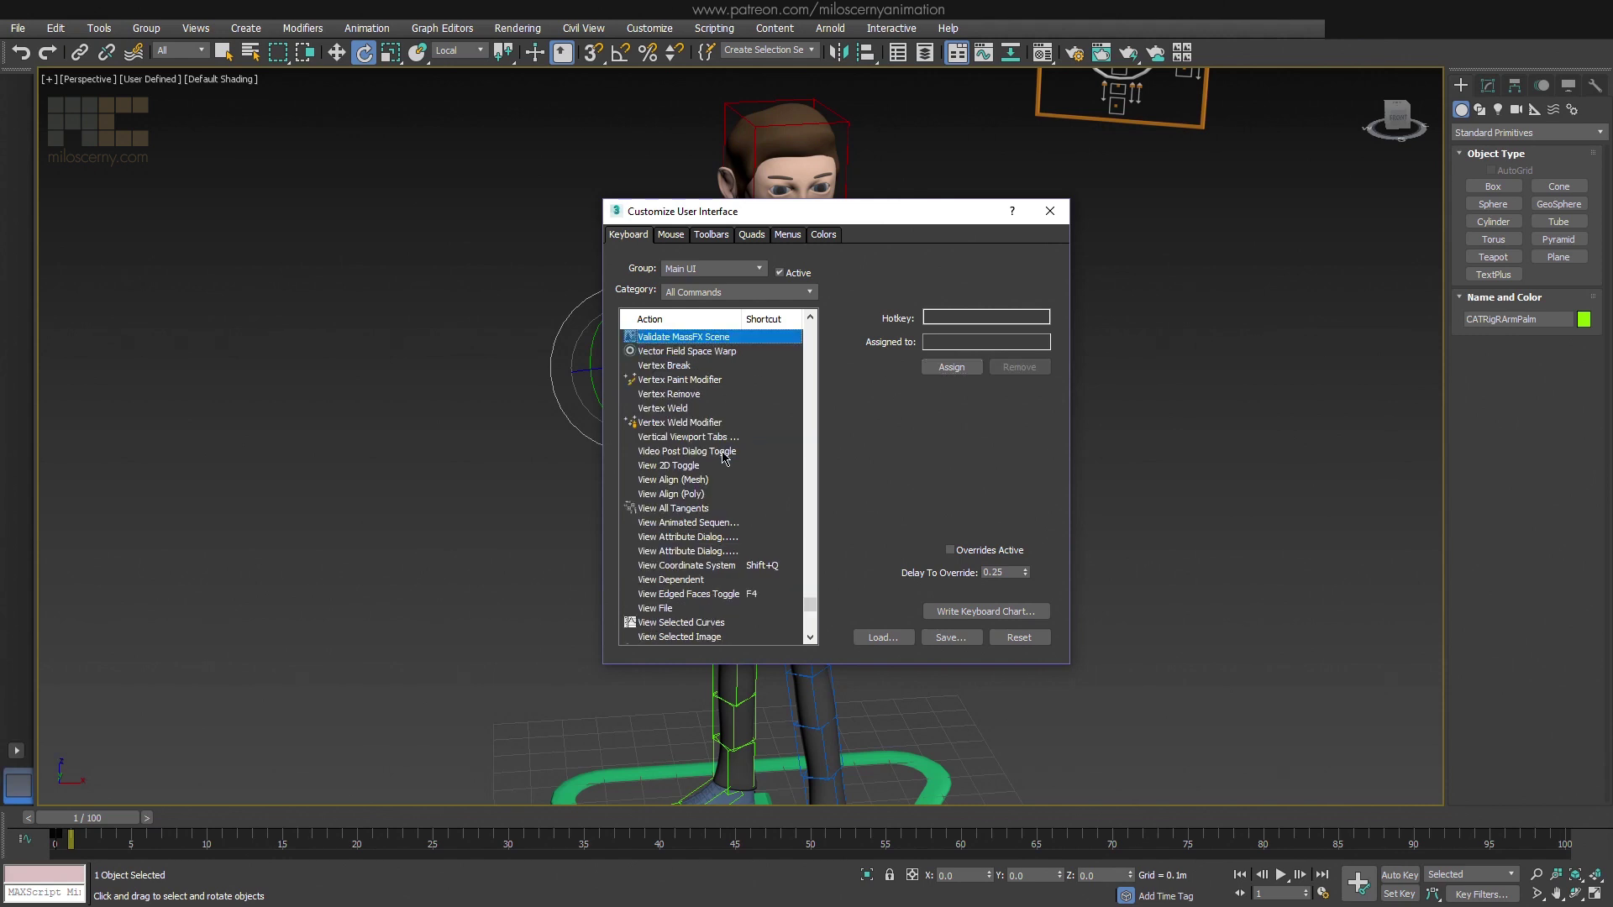
type("iew")
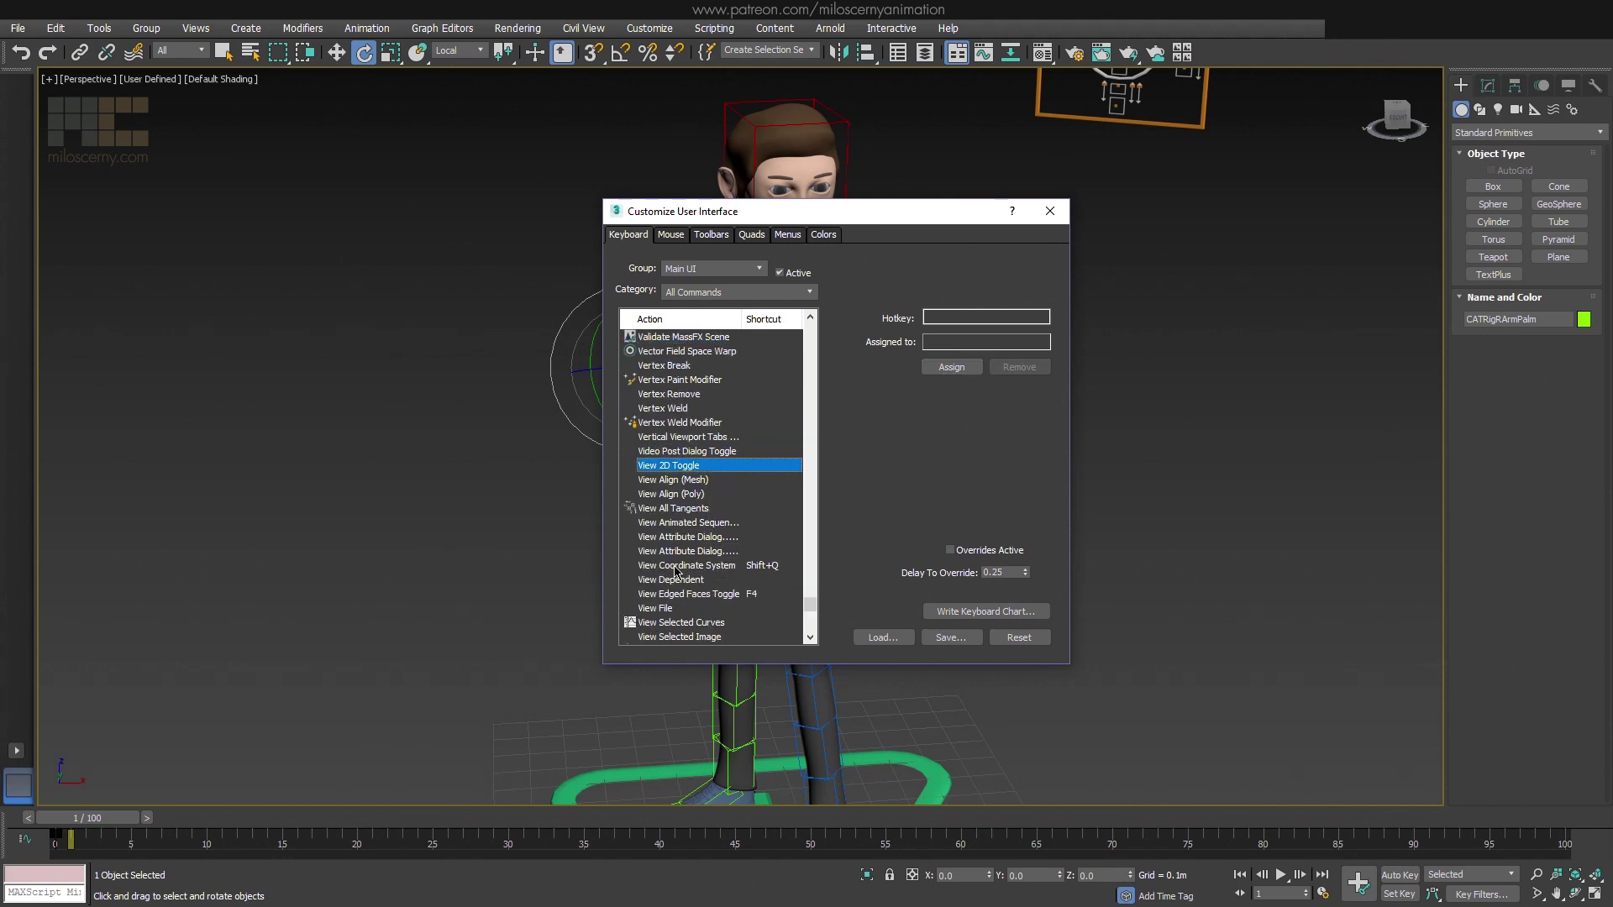
left_click(706, 567)
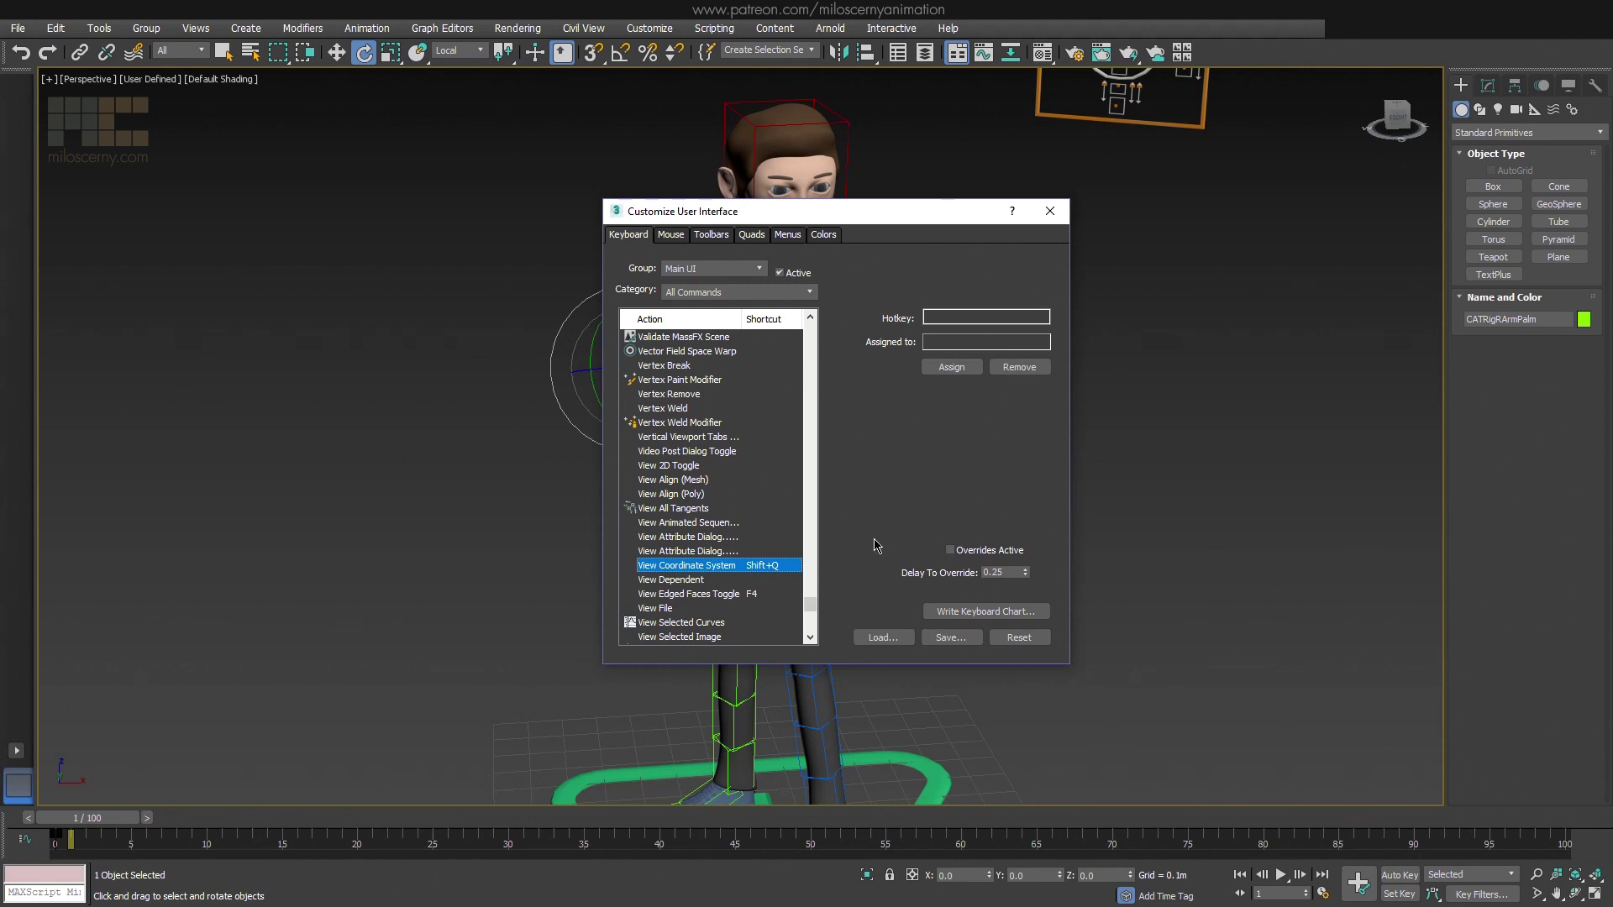
Close the customization window, zoom onto the hand, and toggle rotation between View and Local coordinates
left_click(1050, 213)
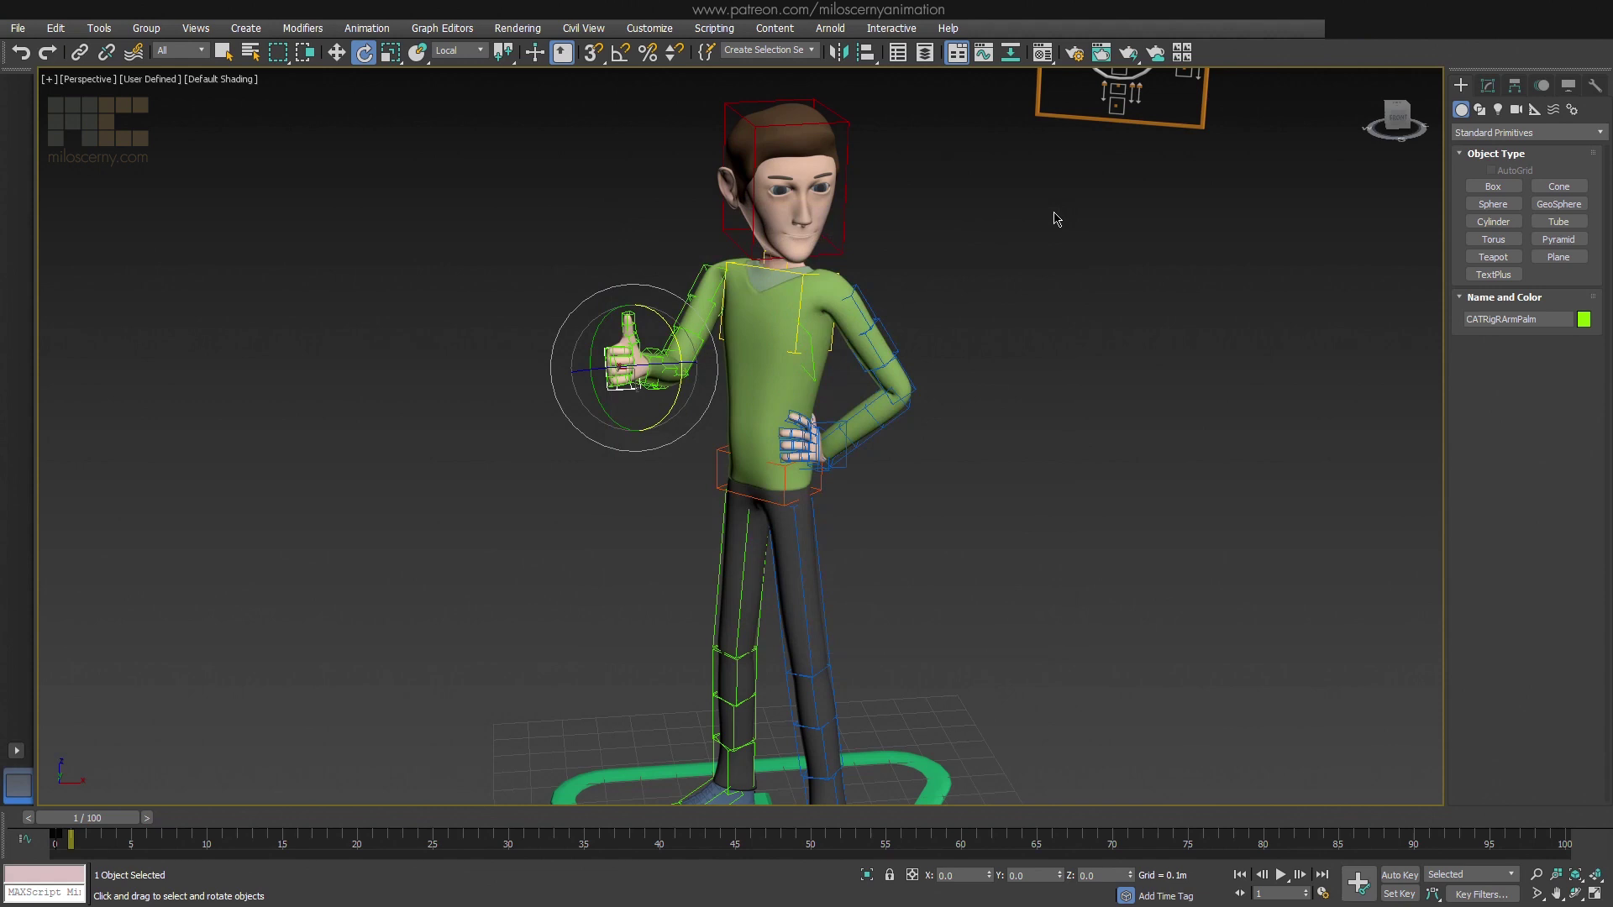
middle_click_drag(597, 439, 614, 369, "alt")
scroll(613, 369, "up", 5)
key("w")
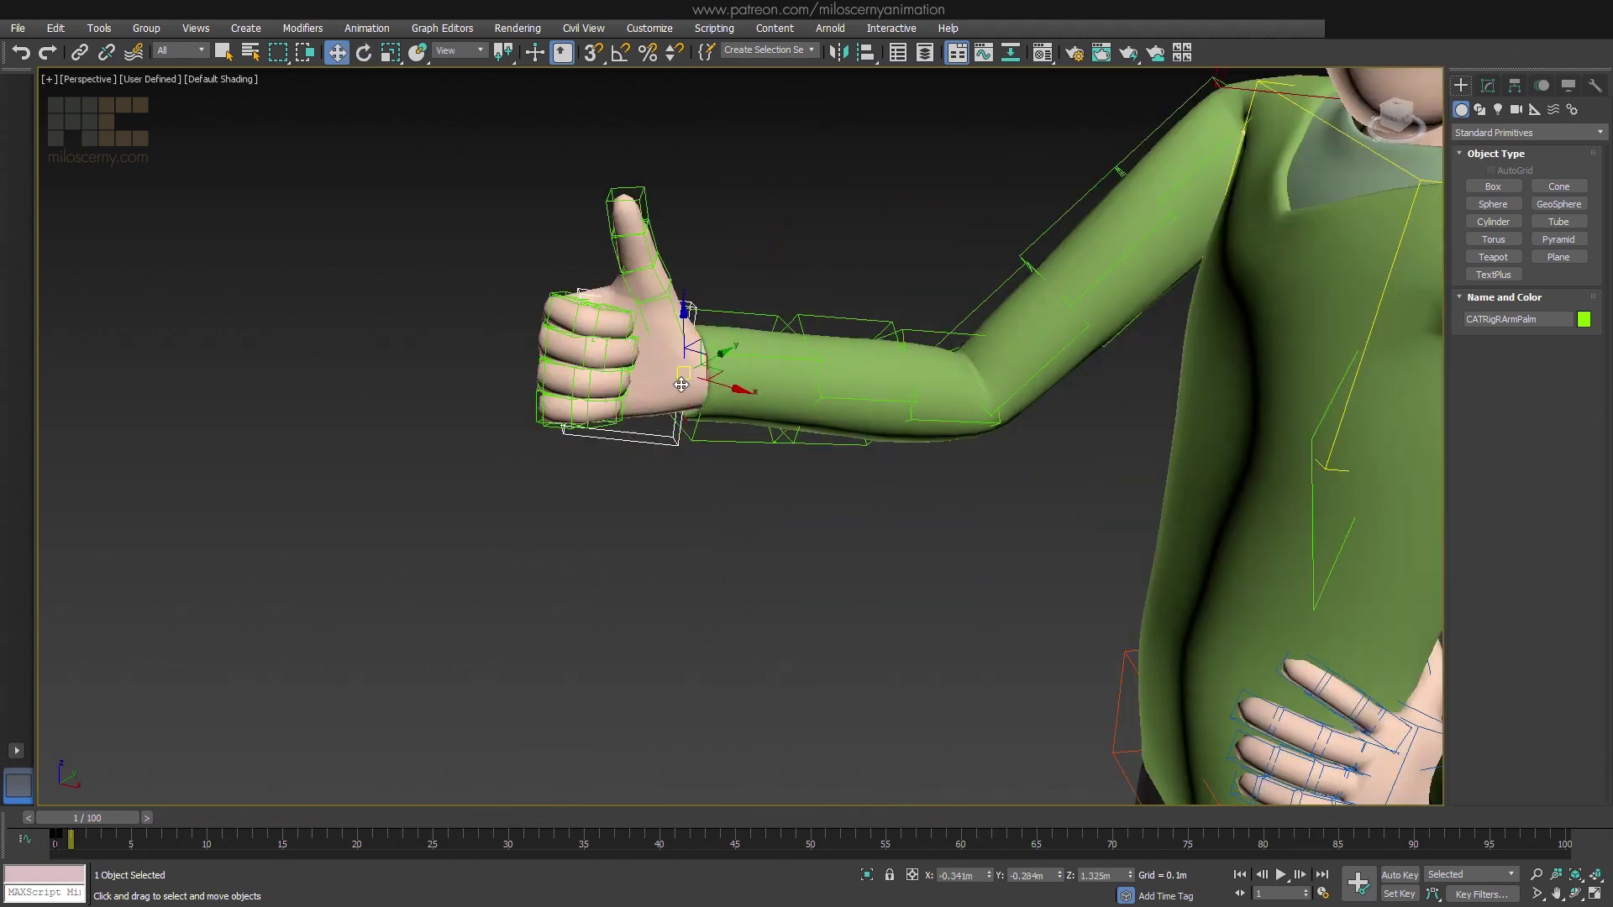
scroll(681, 384, "down", 3)
key("e")
scroll(768, 431, "up", 4)
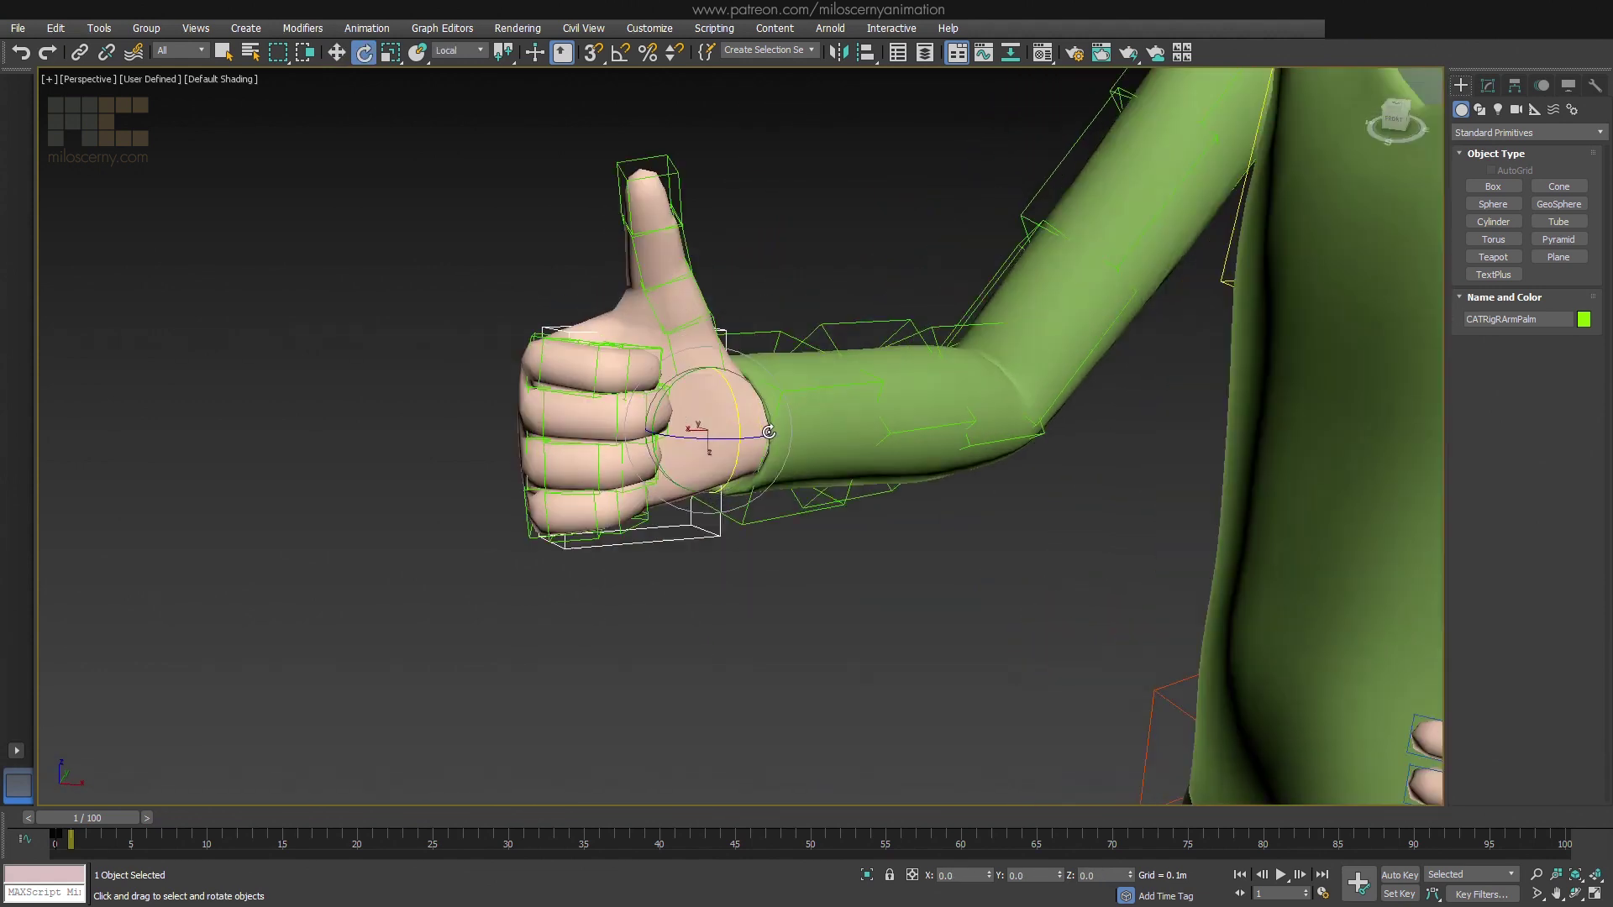
key("alt+v")
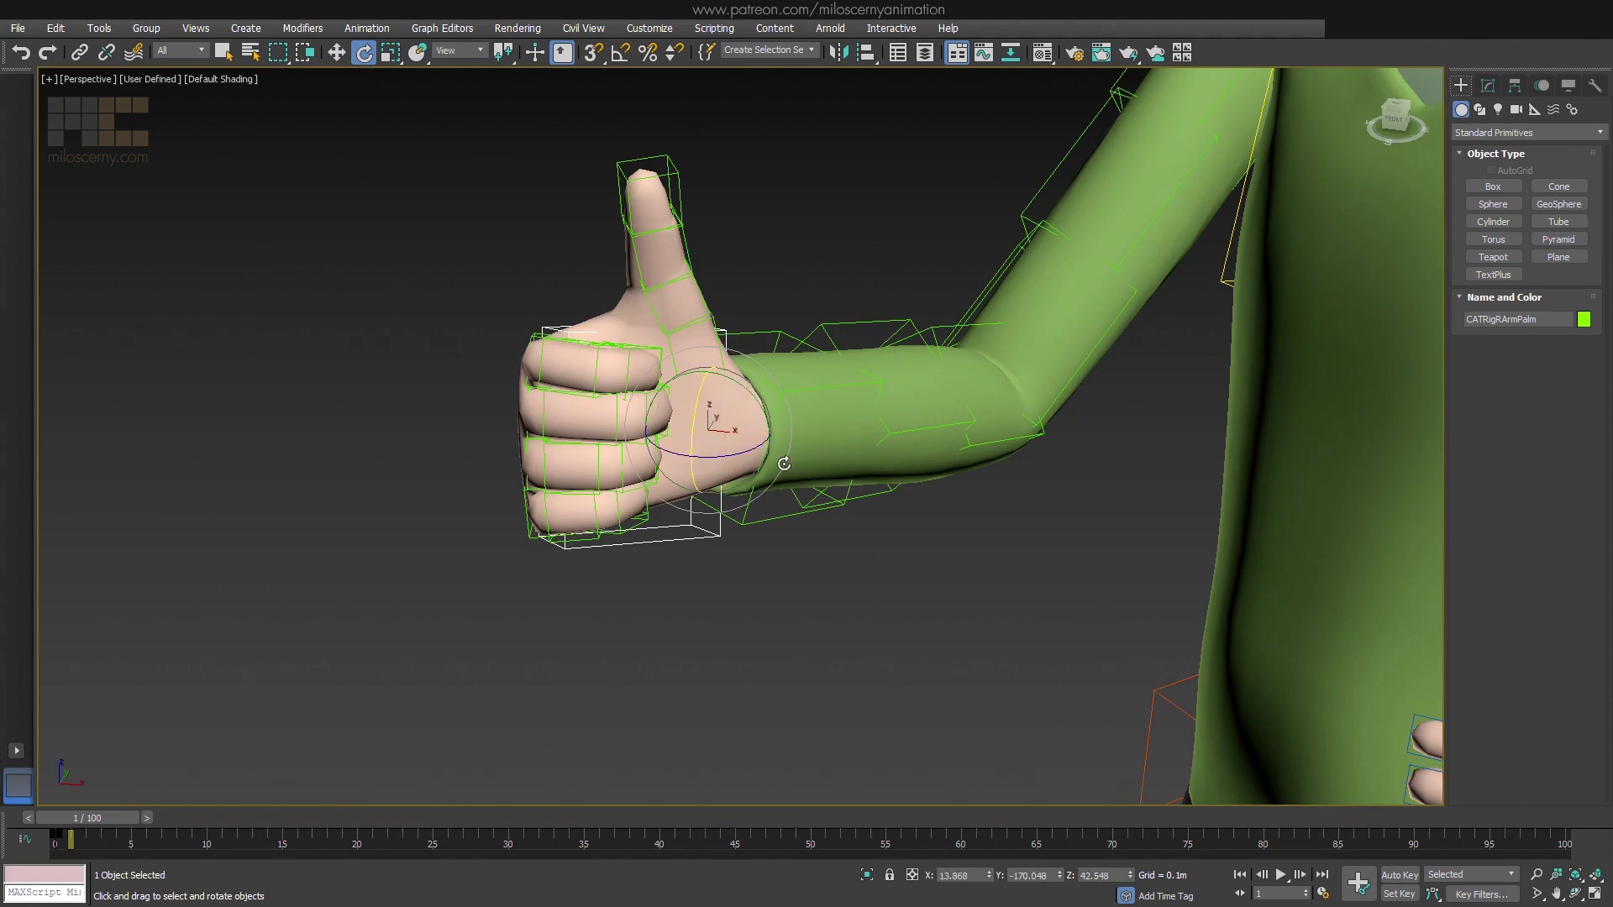
key("alt+v")
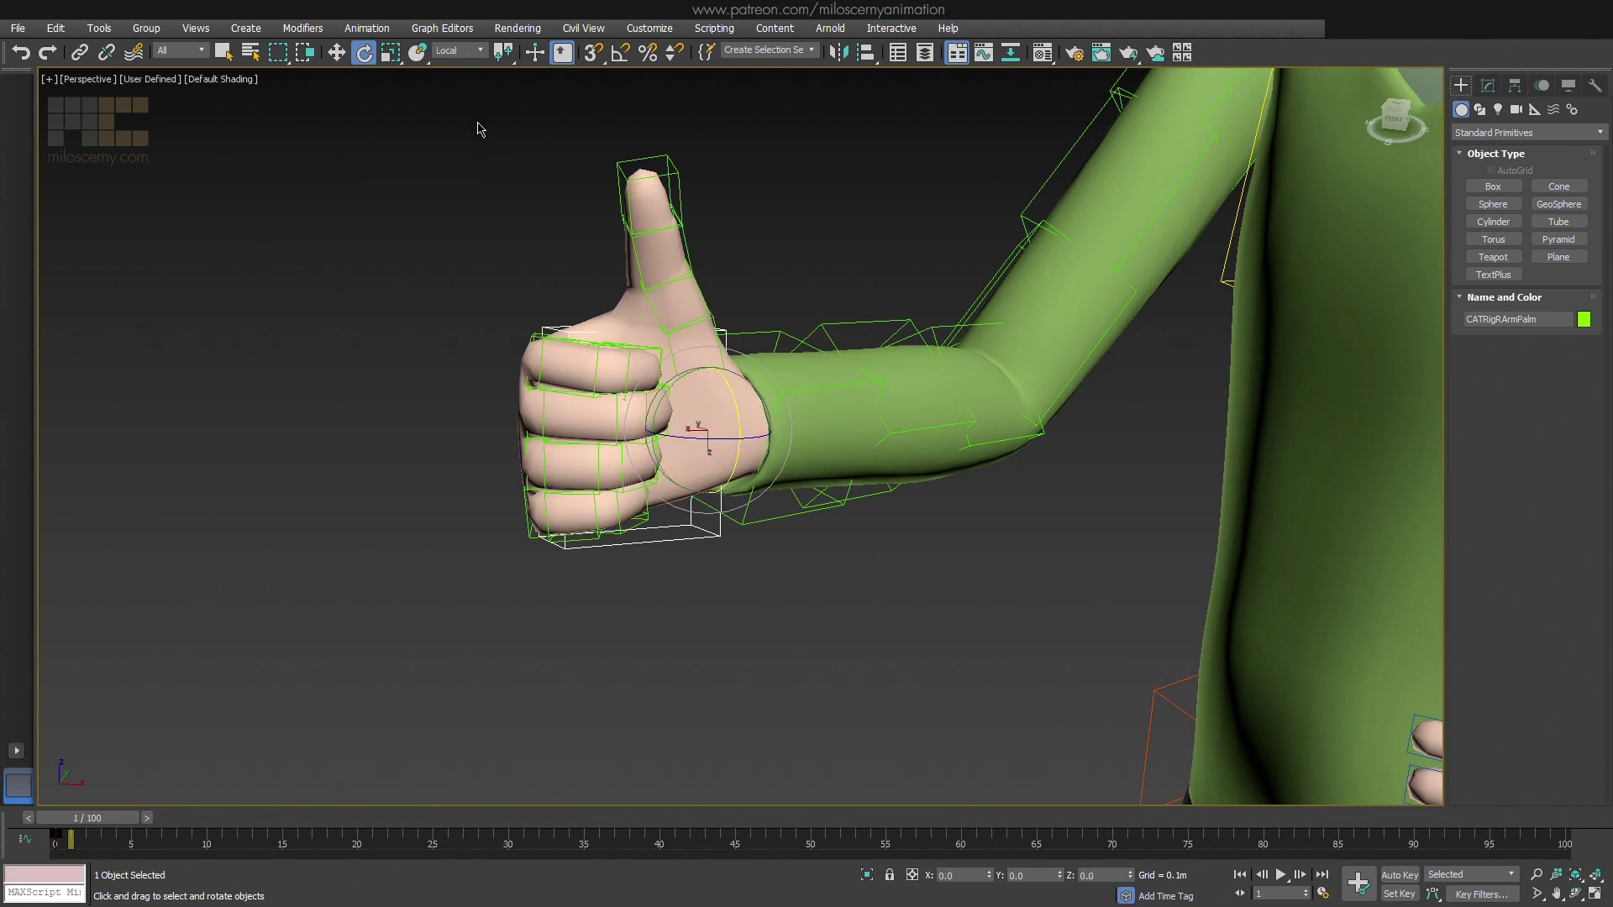
key("e")
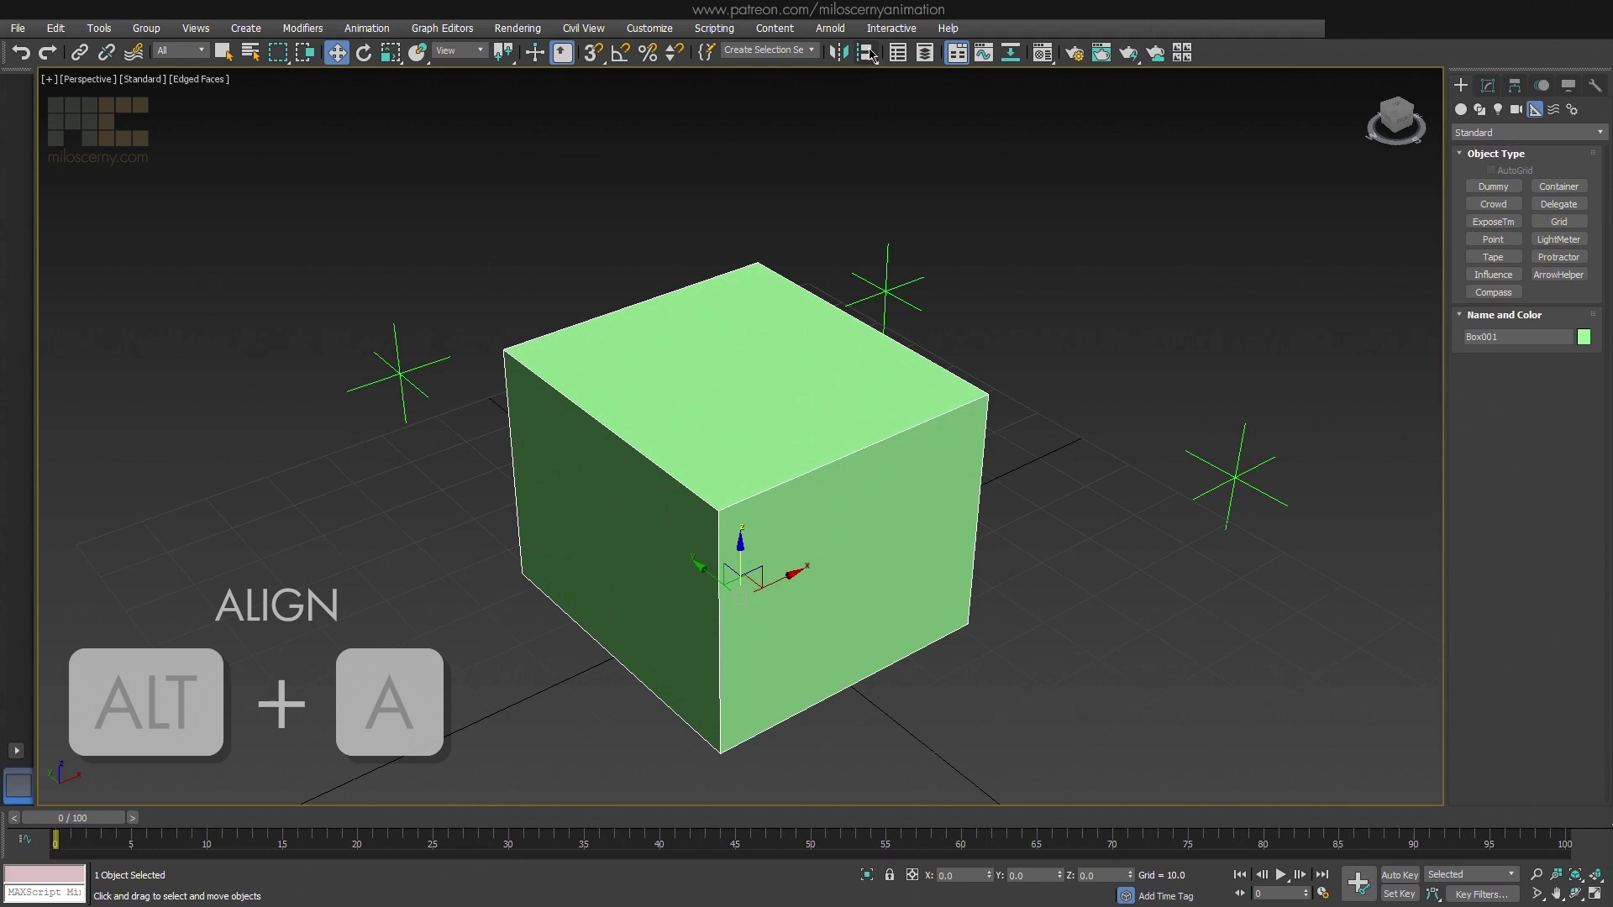
Align the green box to the right point helper, then to the top helper
left_click(866, 54)
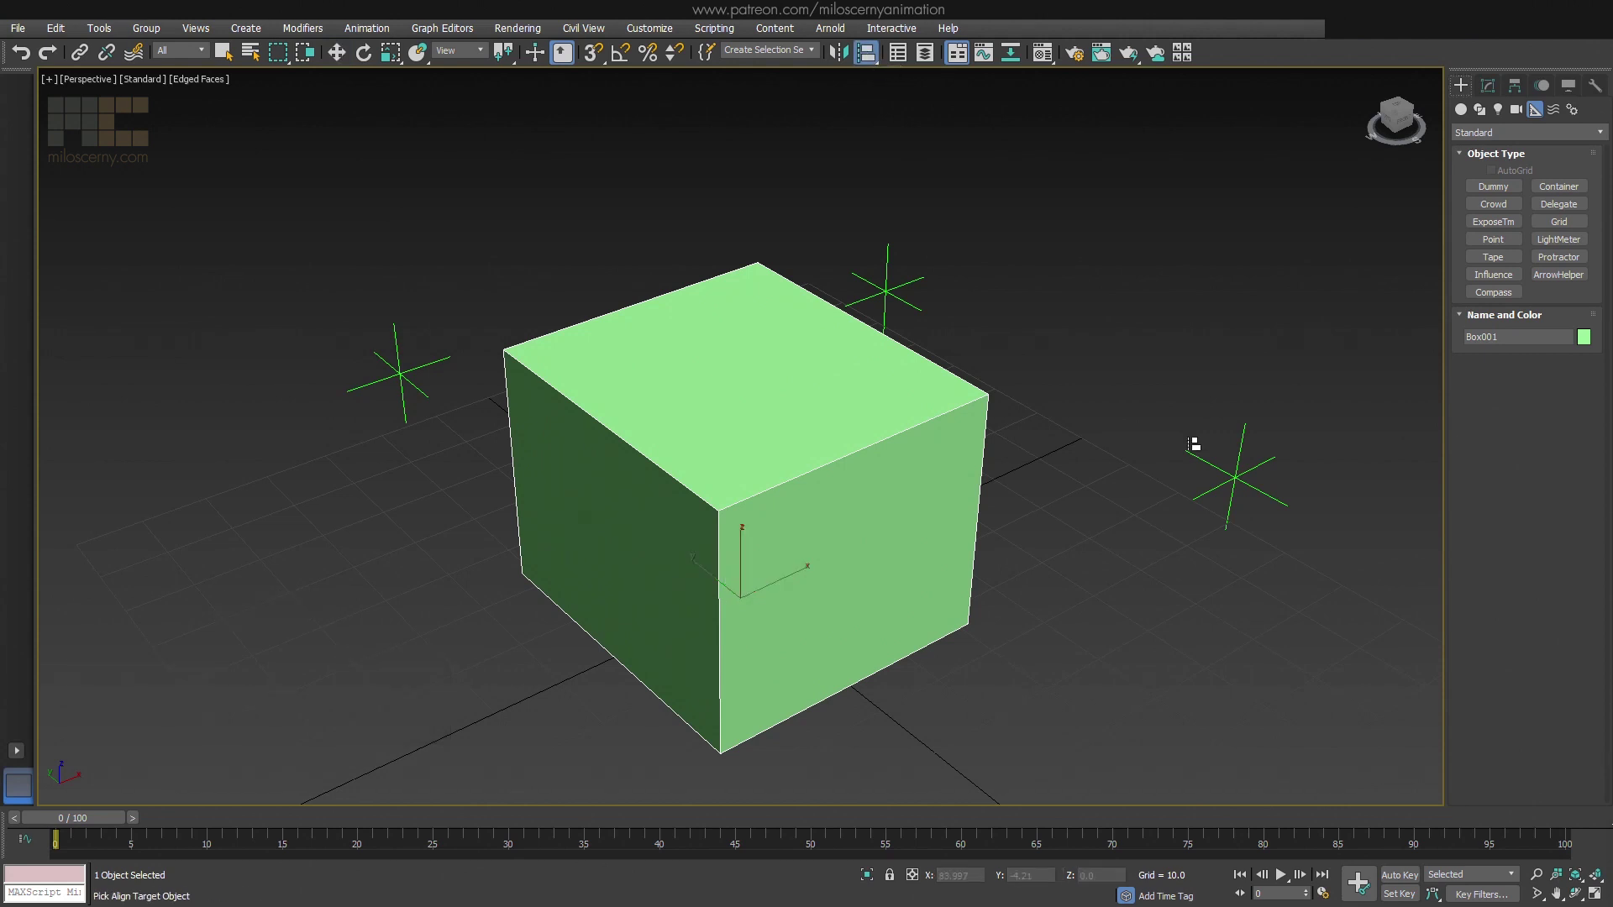
left_click(1231, 479)
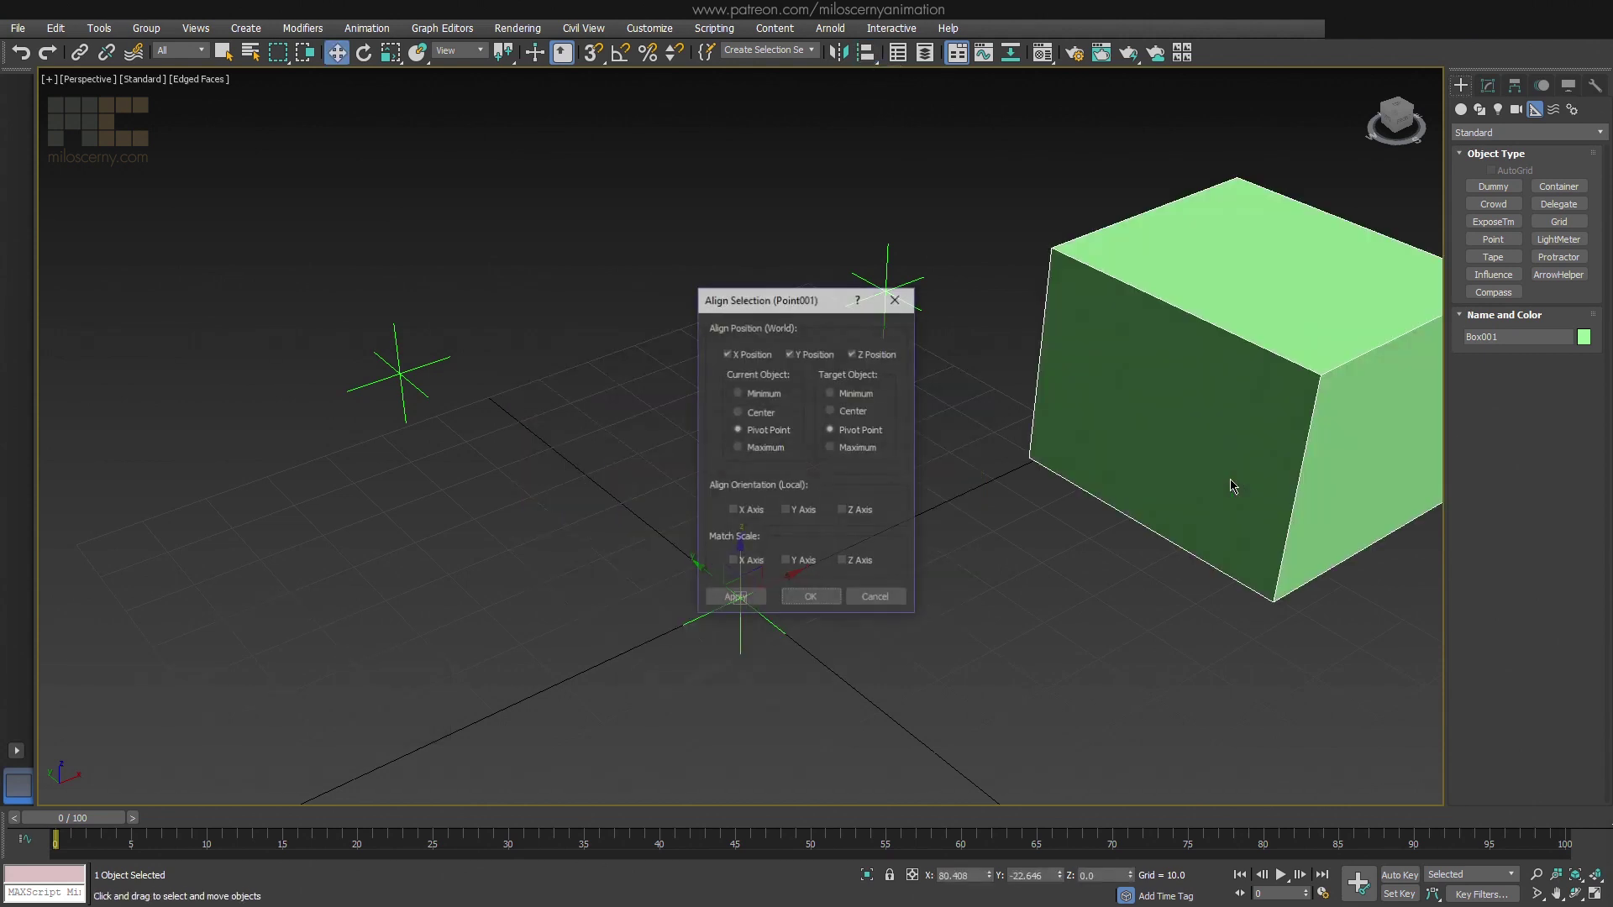
left_click(834, 600)
key("alt+a")
left_click(899, 302)
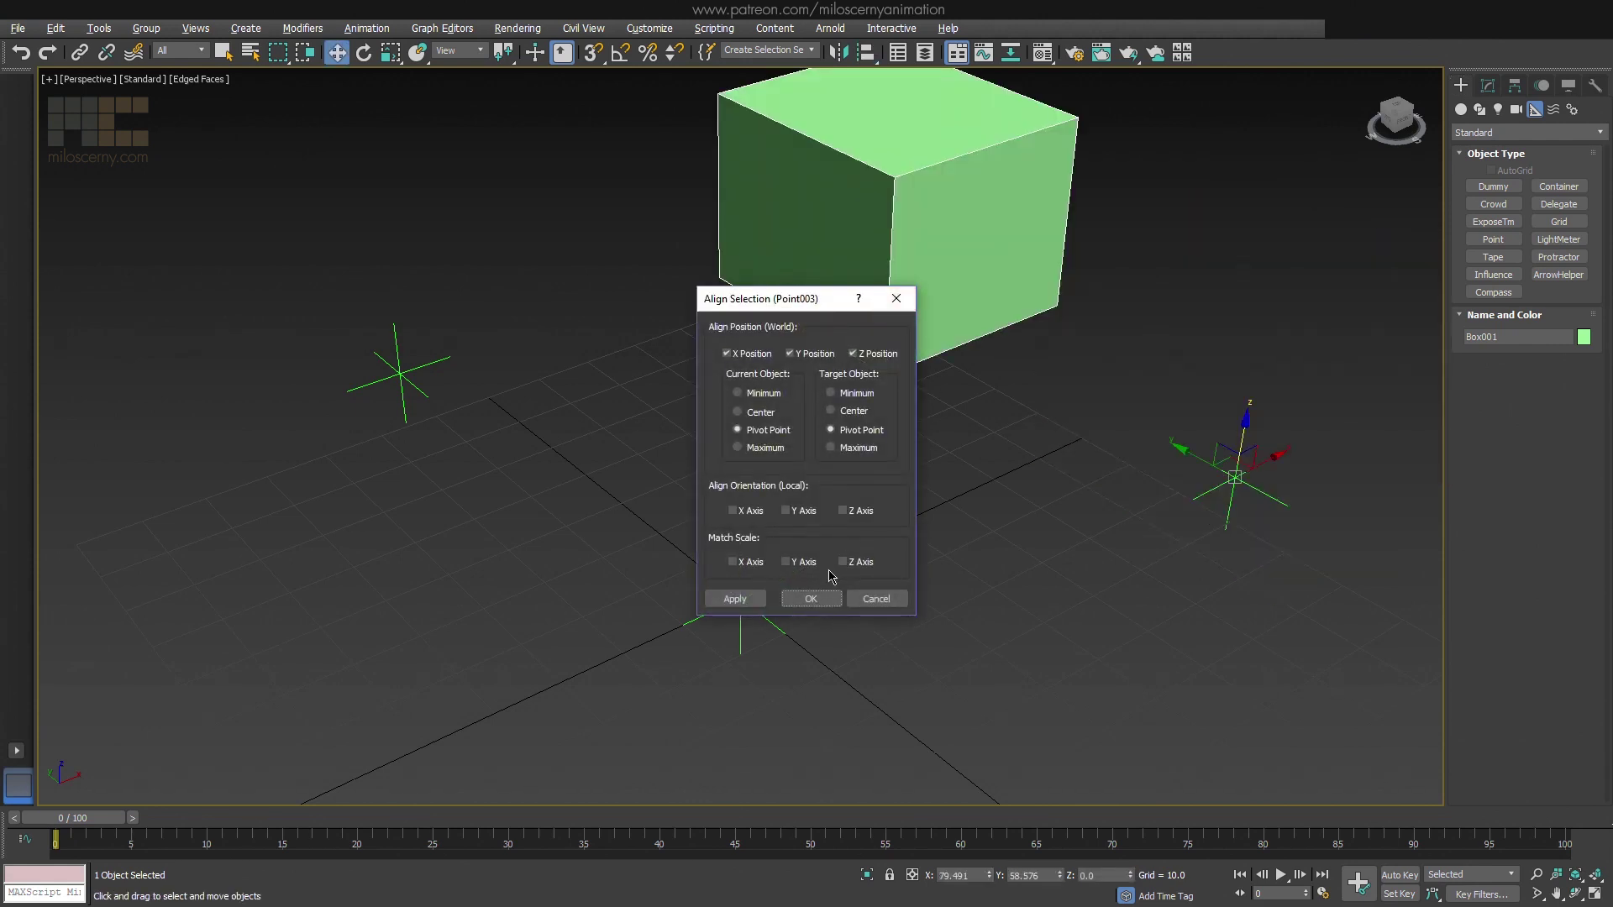
left_click(819, 599)
Align the box to the left, right, and finally the centre point helper
key("alt+a")
left_click(403, 376)
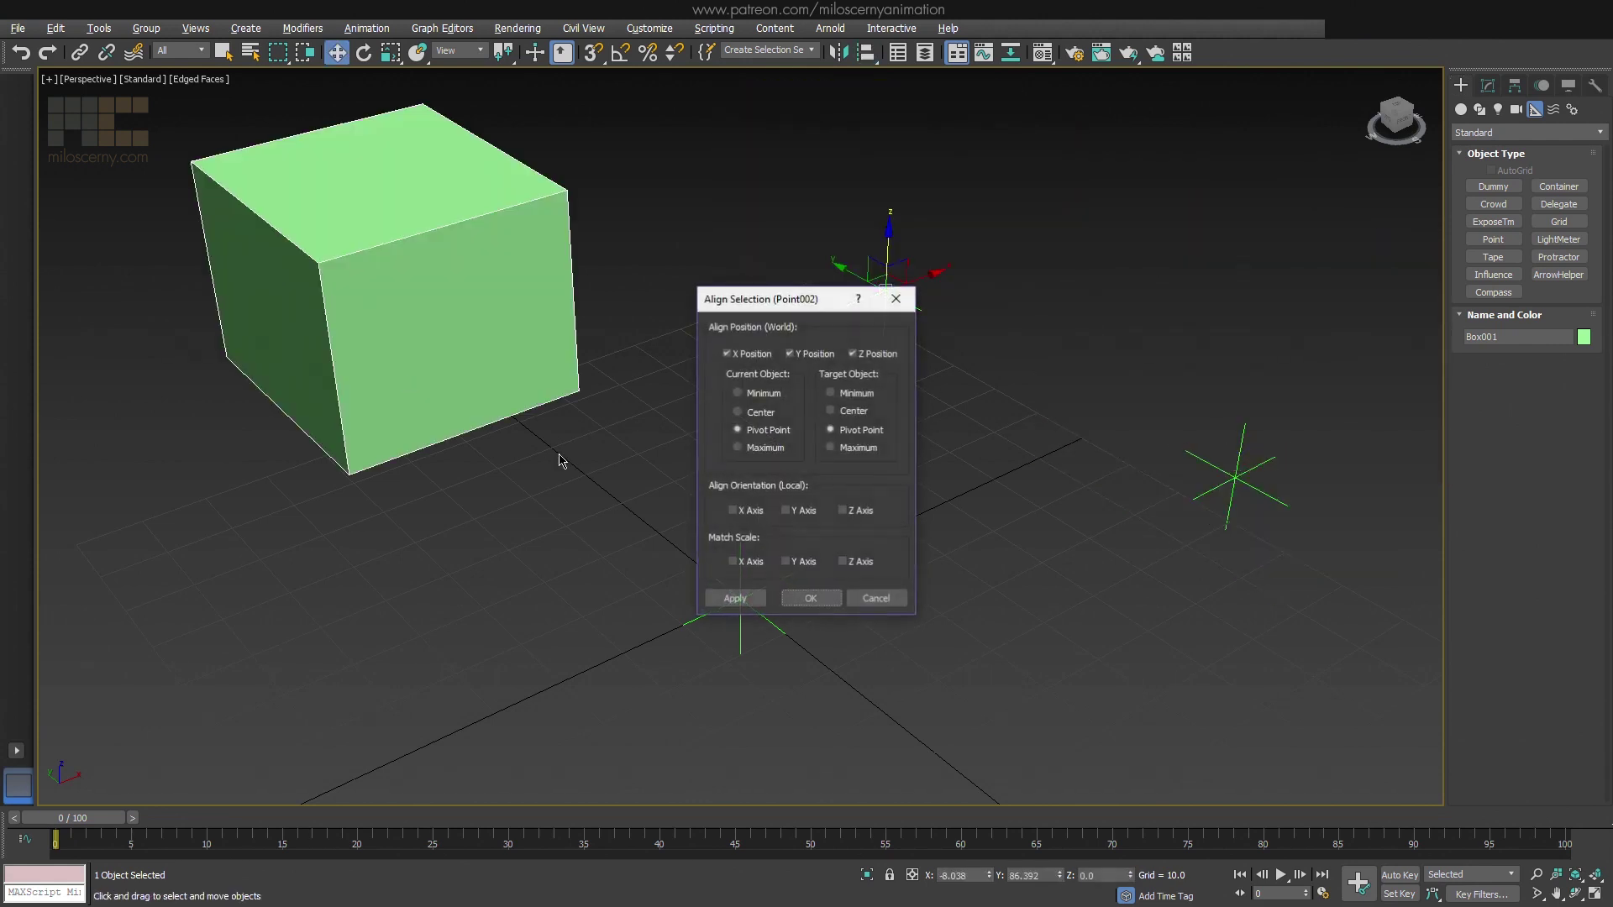
left_click(808, 598)
key("alt+a")
left_click(1231, 478)
left_click(809, 596)
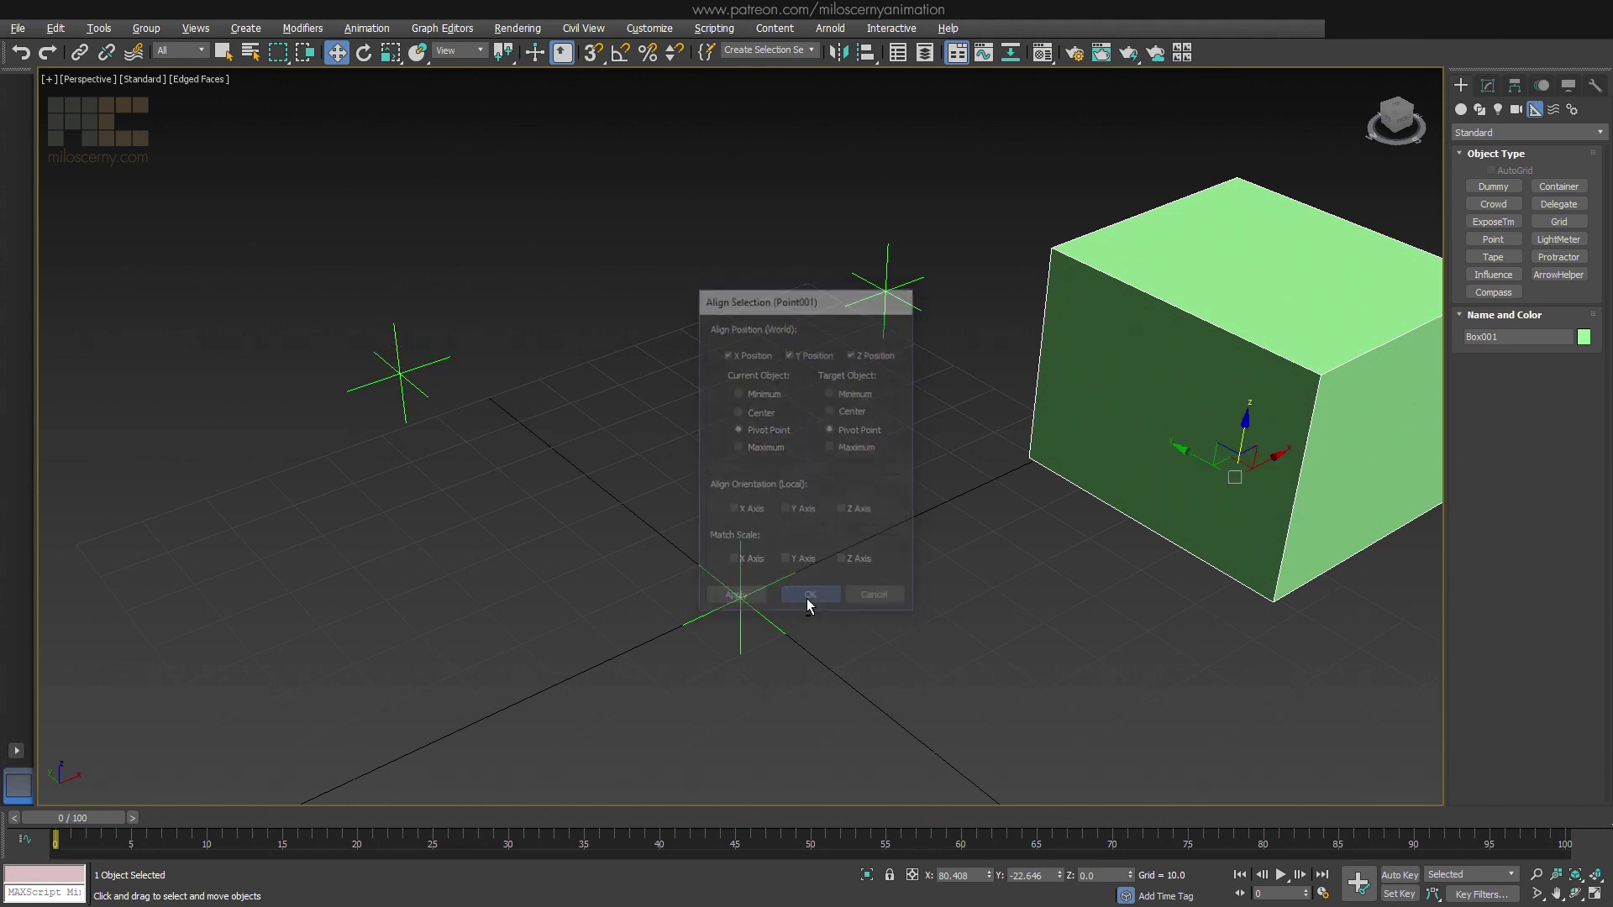
key("alt+a")
left_click(743, 603)
left_click(811, 602)
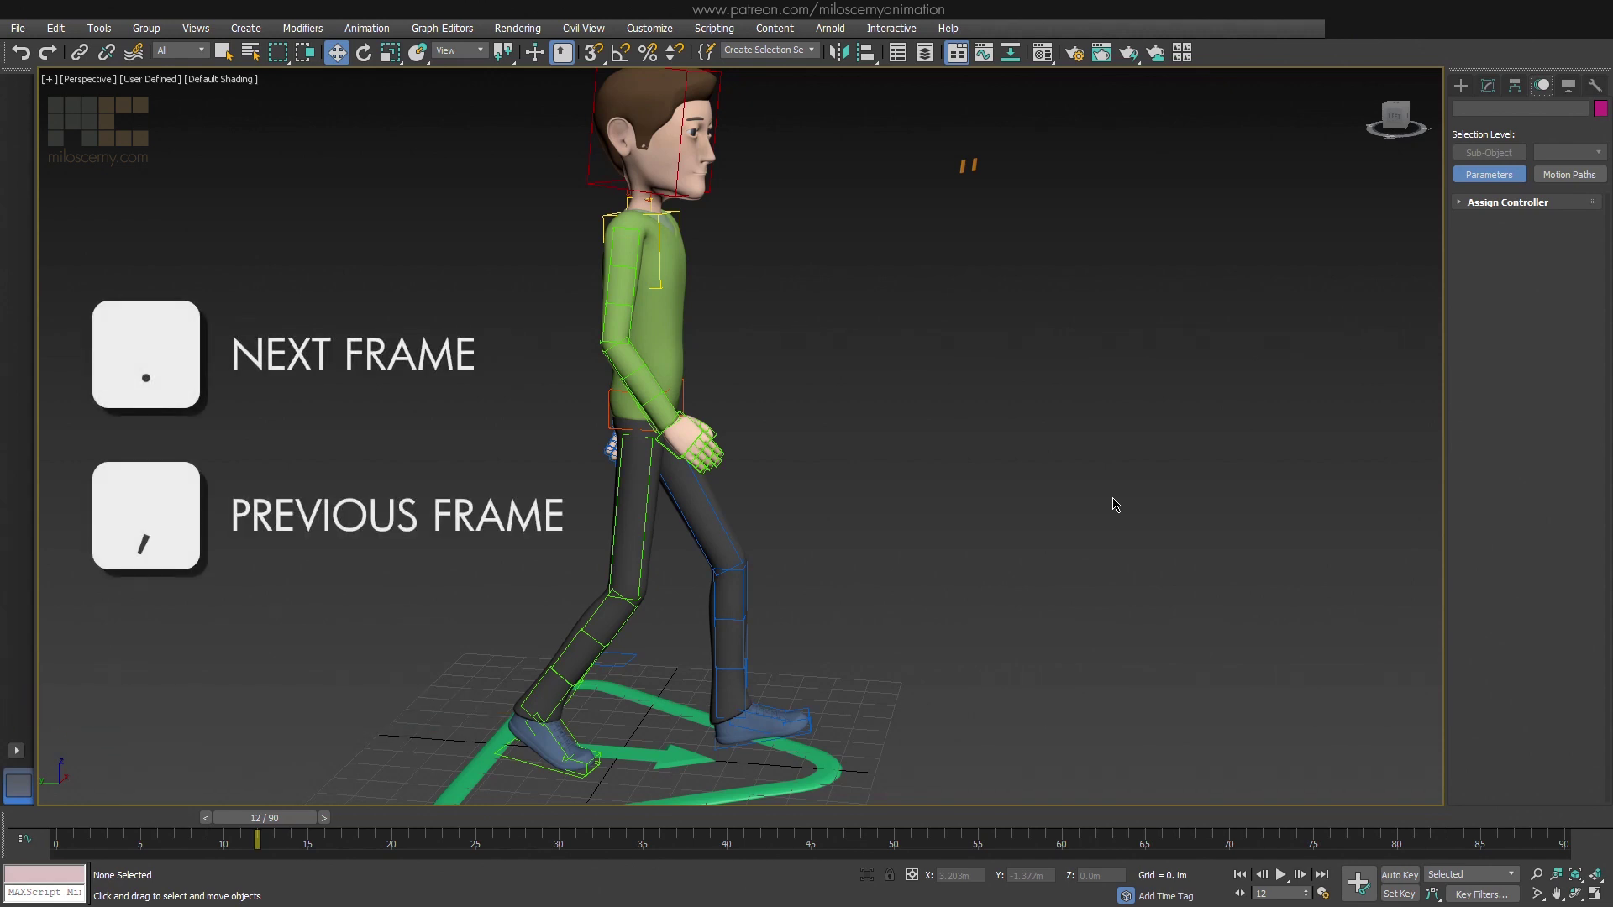
Step the walk animation forward and back one frame at a time with period and comma
key("period")
key("period")
key("period")
key("period")
key("period")
key("period")
key("period")
key("period")
key("period")
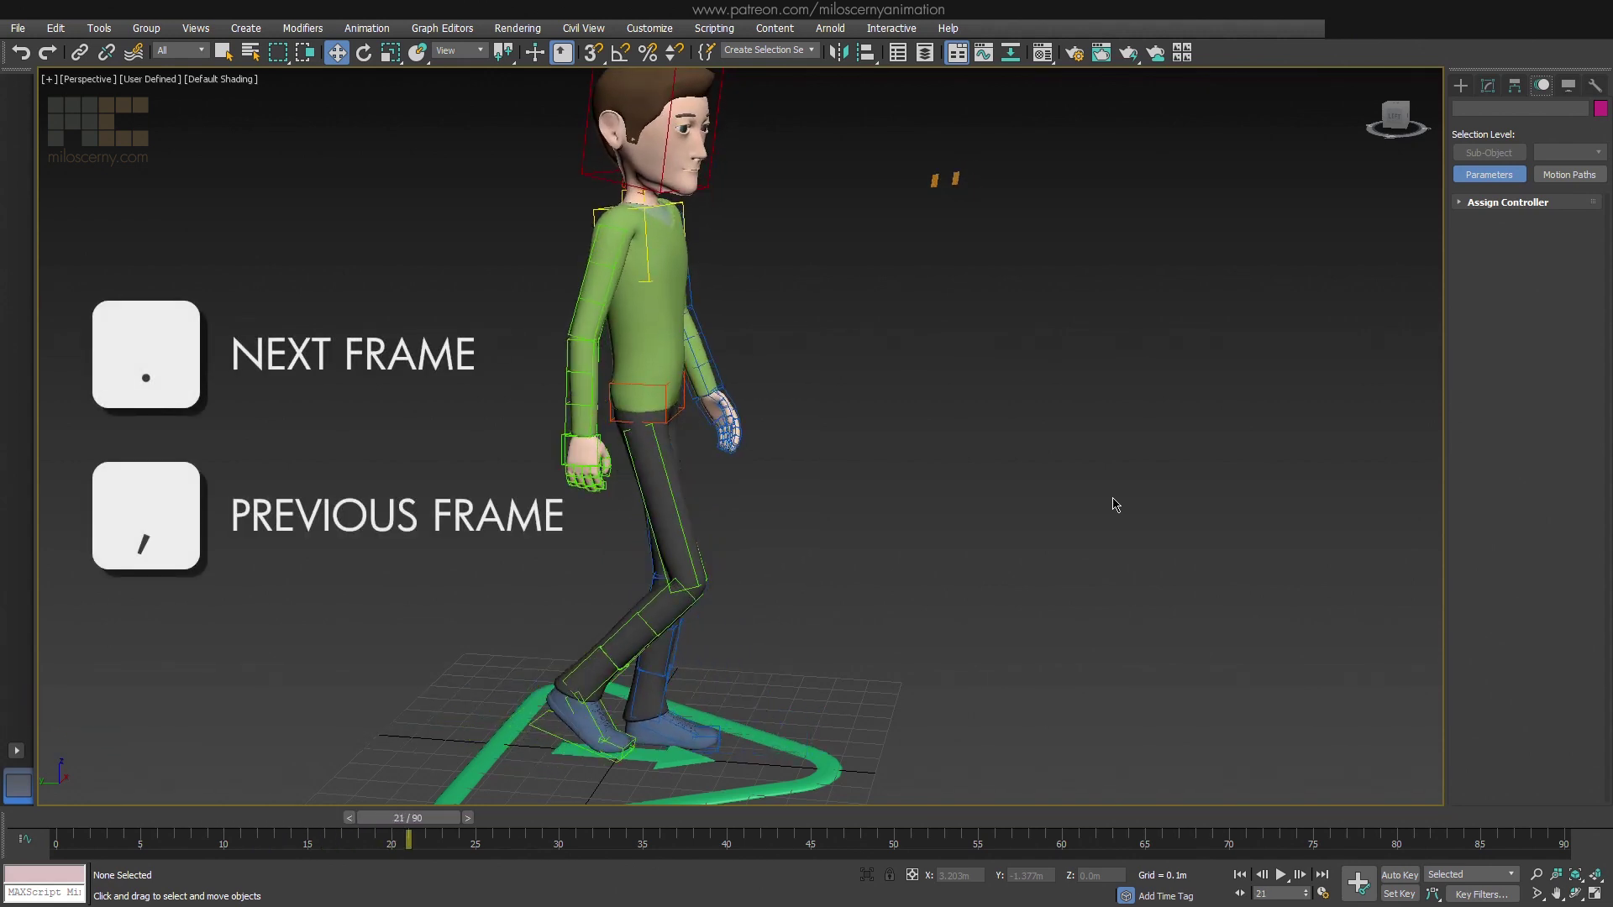
key("period")
key("period")
key("period")
key("period")
key("comma")
key("comma")
key("comma")
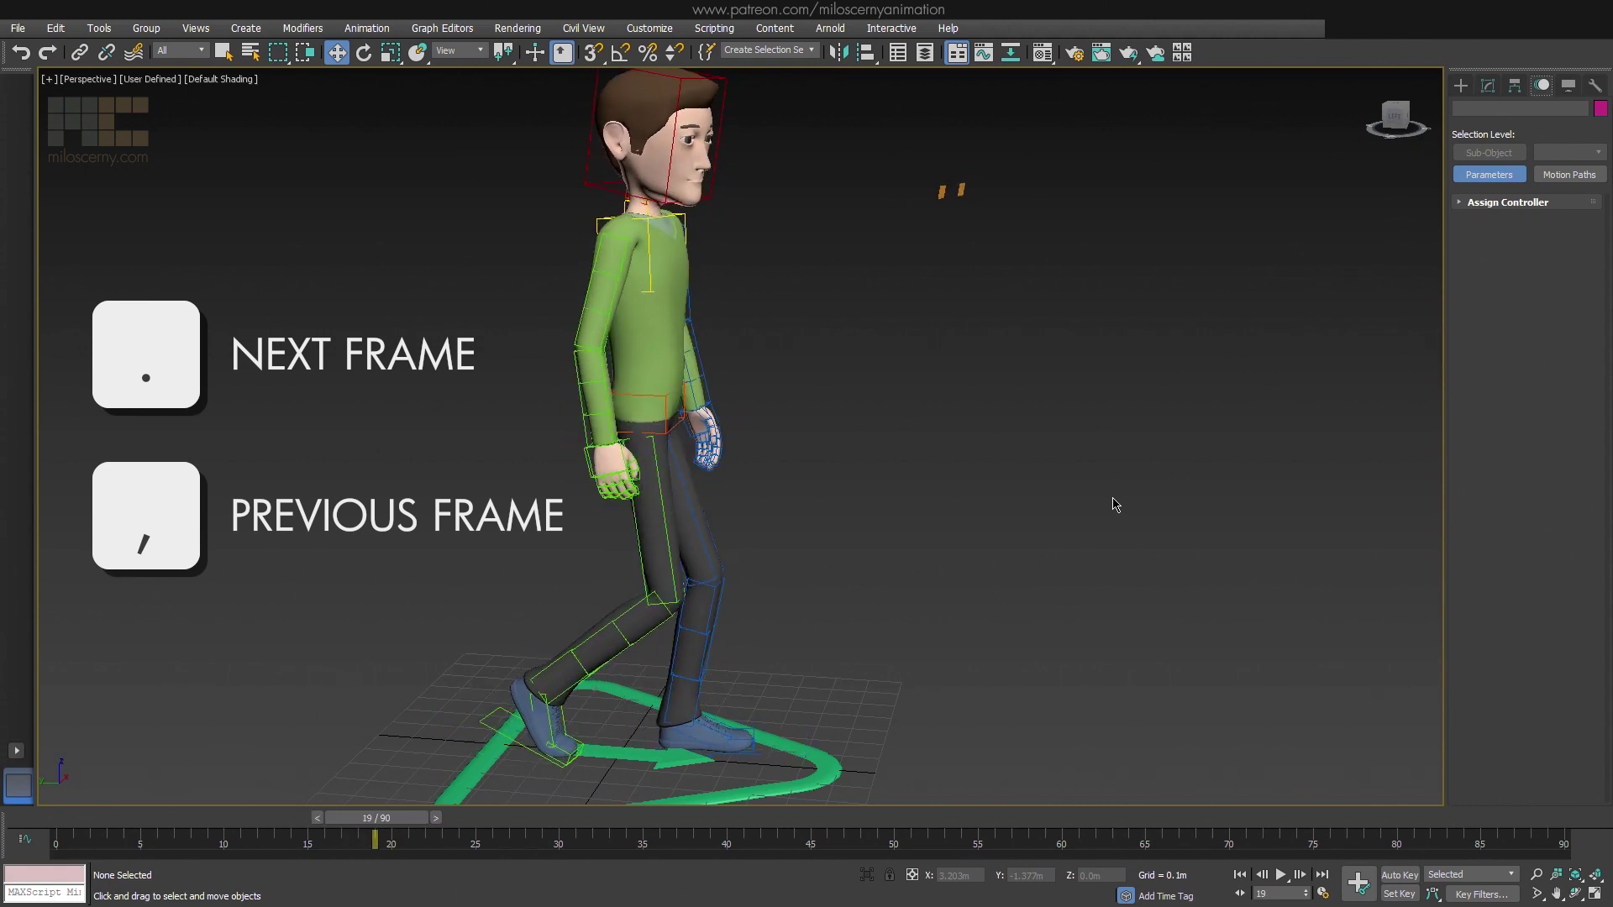
key("period")
key("period")
key("comma")
key("comma")
key("comma")
key("comma")
key("comma")
key("comma")
key("comma")
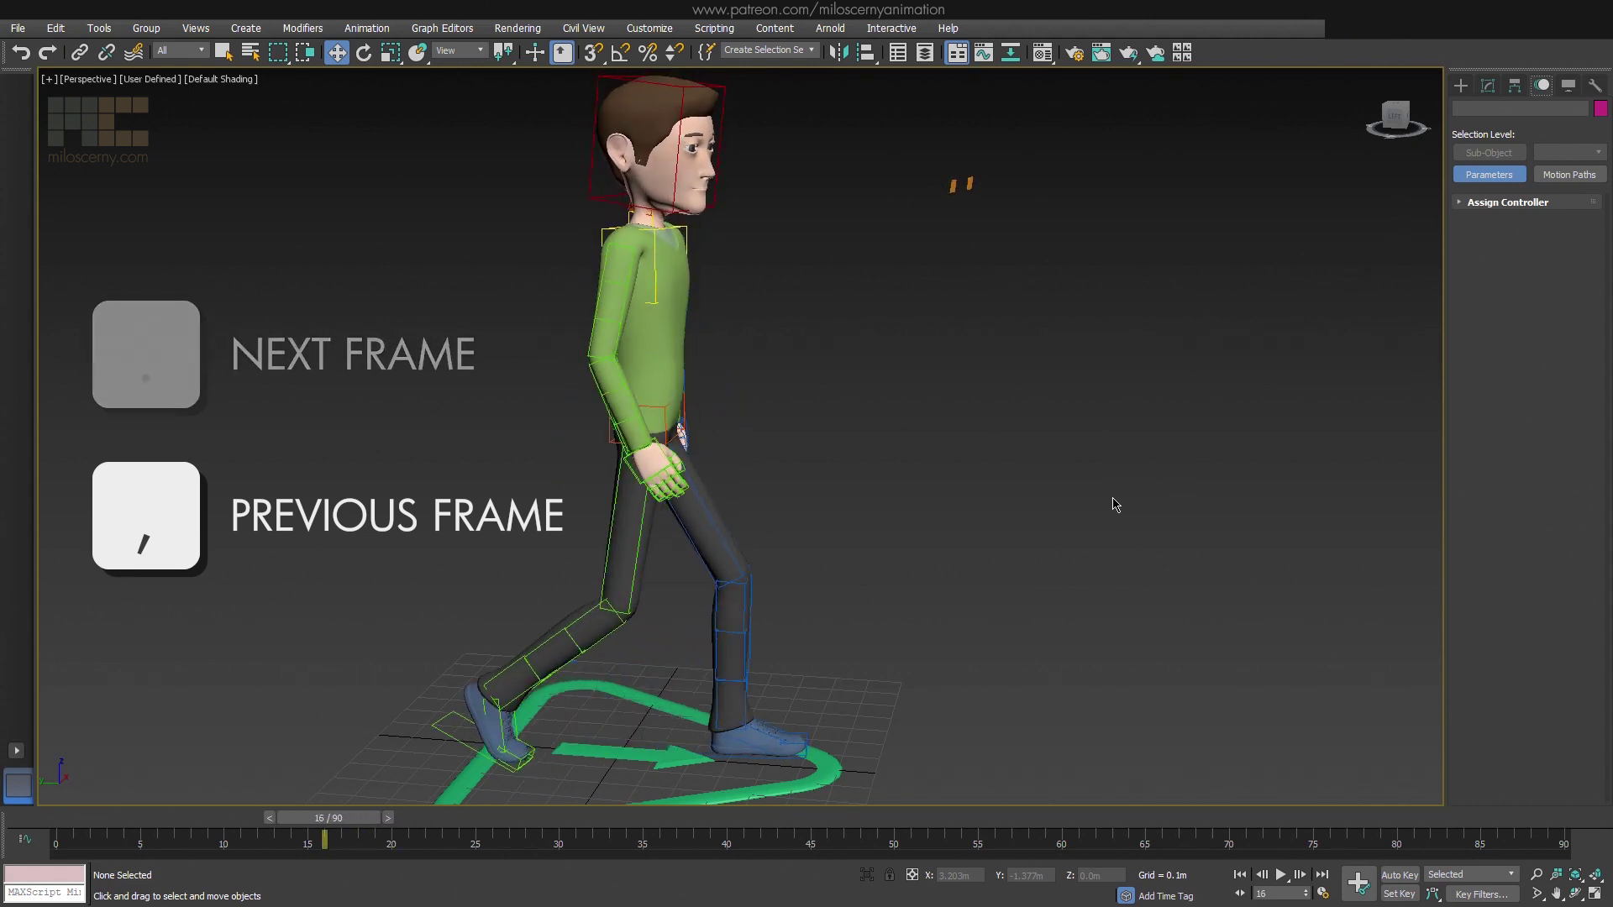
key("comma")
key("comma")
key("comma")
key("comma")
key("comma")
key("comma")
key("comma")
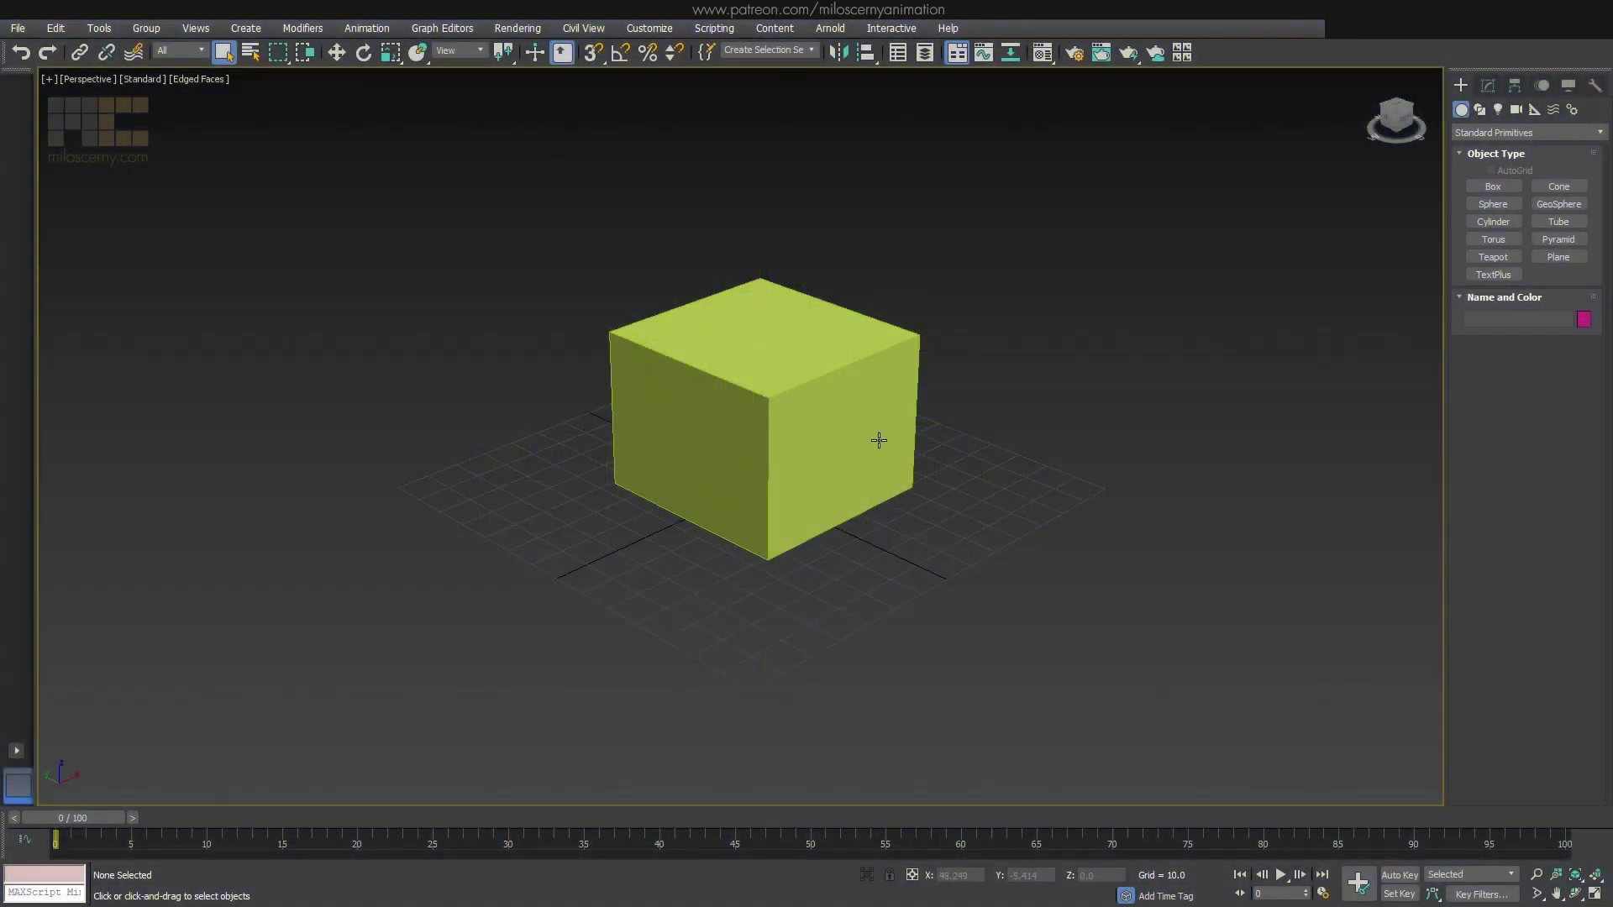
Slide the box right along X, switch to Rotate, then orbit the view around it
left_click(336, 53)
mouse_move(806, 467)
left_mouse_down()
mouse_move(894, 435)
mouse_move(832, 433)
left_mouse_up()
left_click(363, 53)
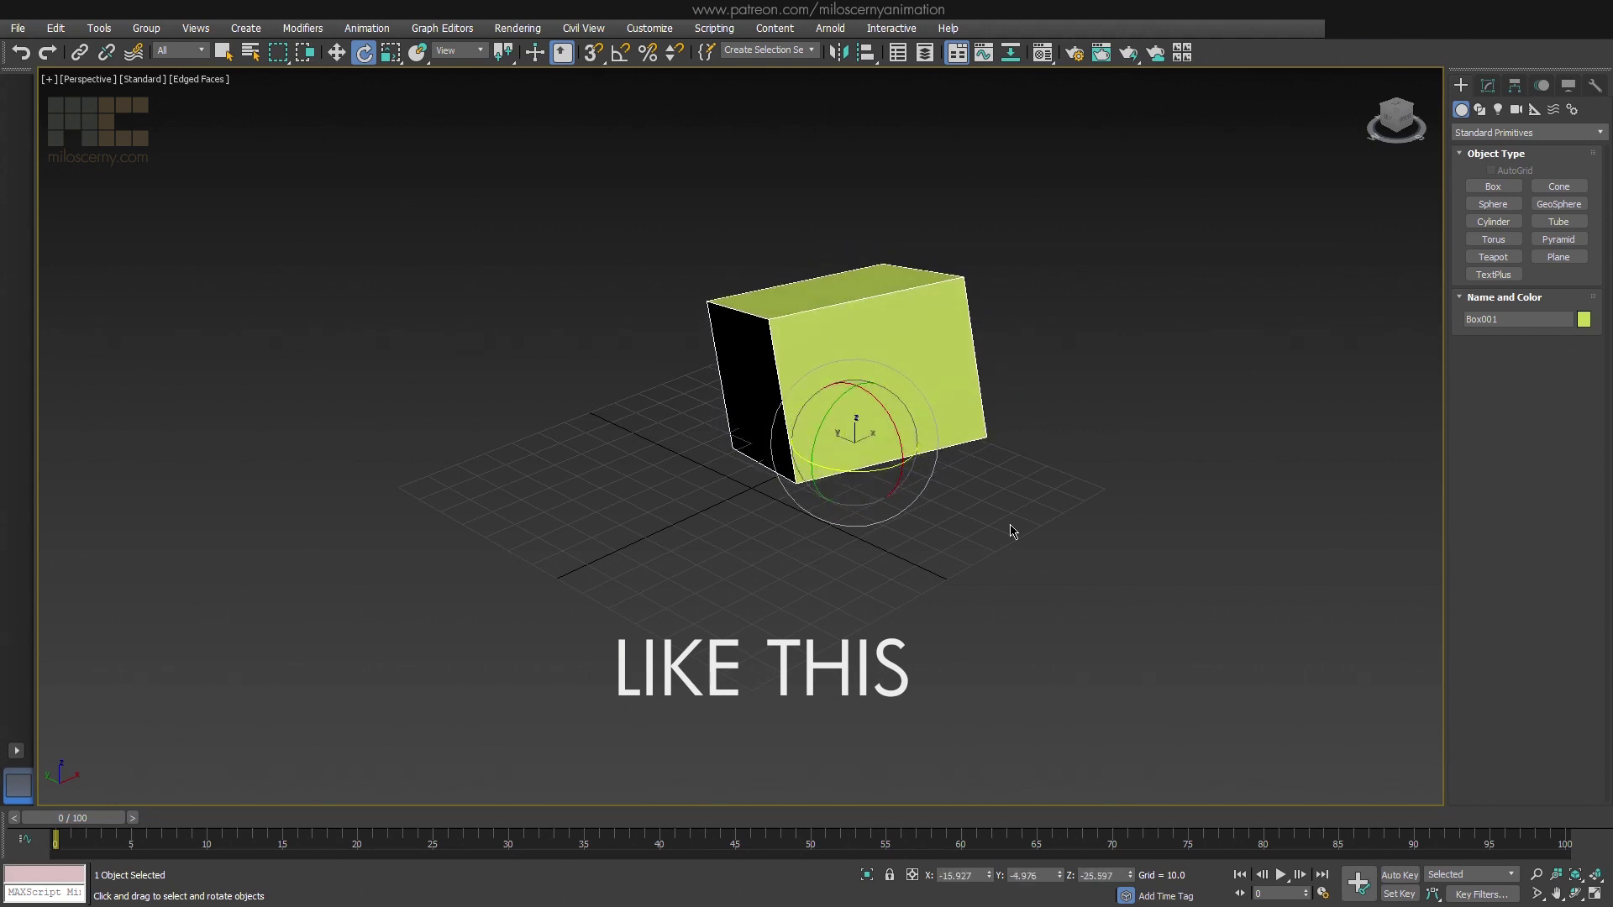
left_click(1571, 893)
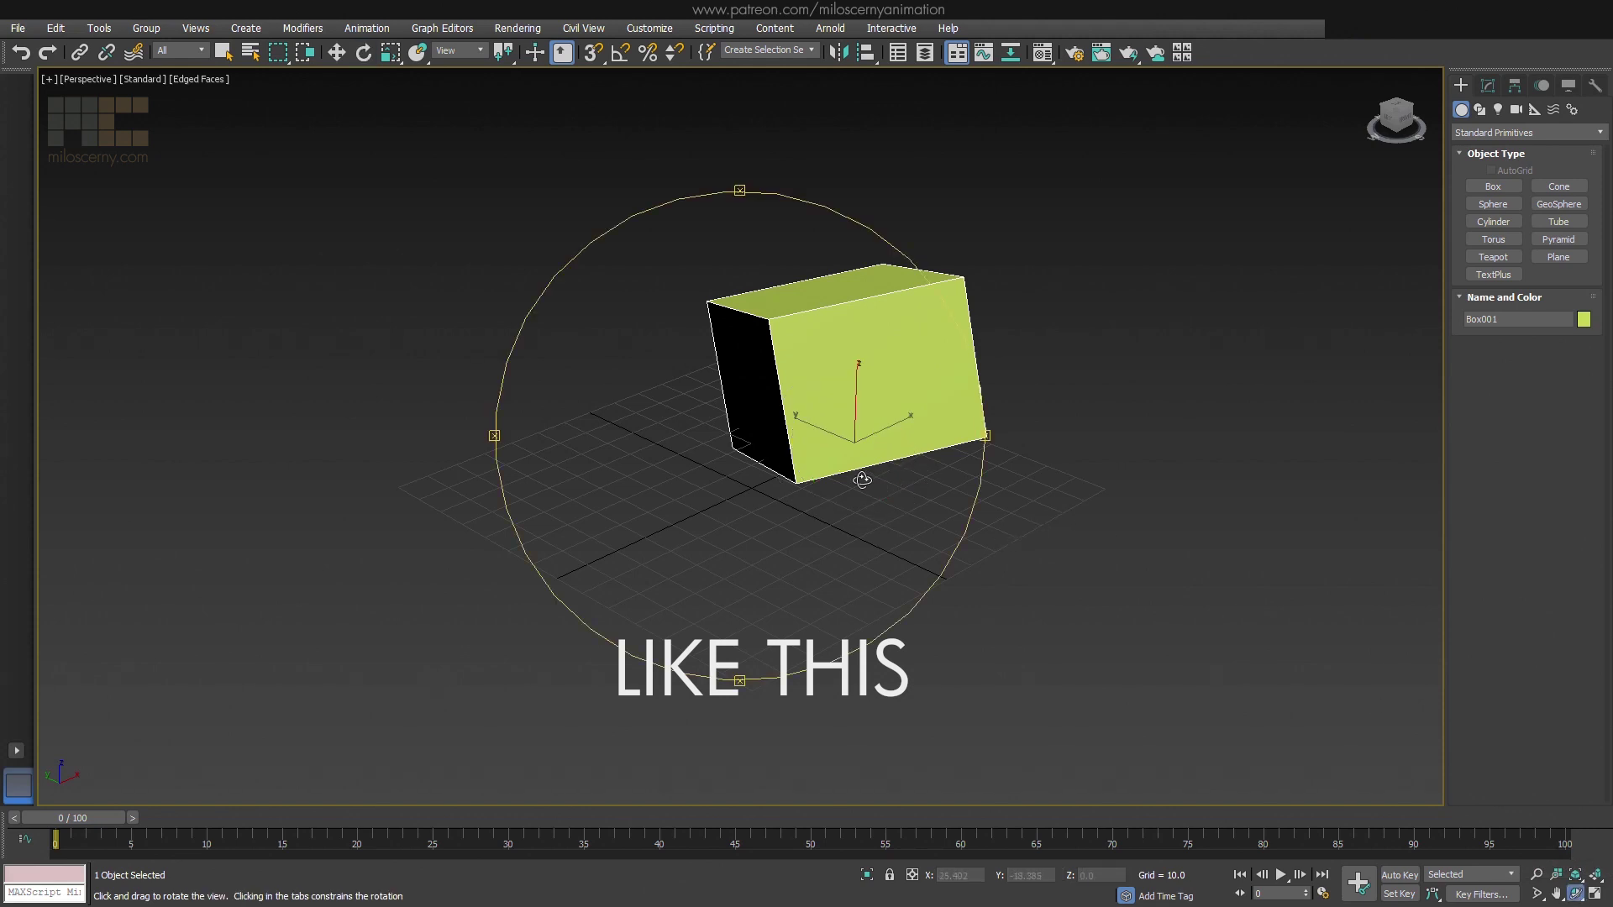
mouse_move(862, 480)
left_mouse_down()
mouse_move(794, 492)
mouse_move(749, 475)
left_mouse_up()
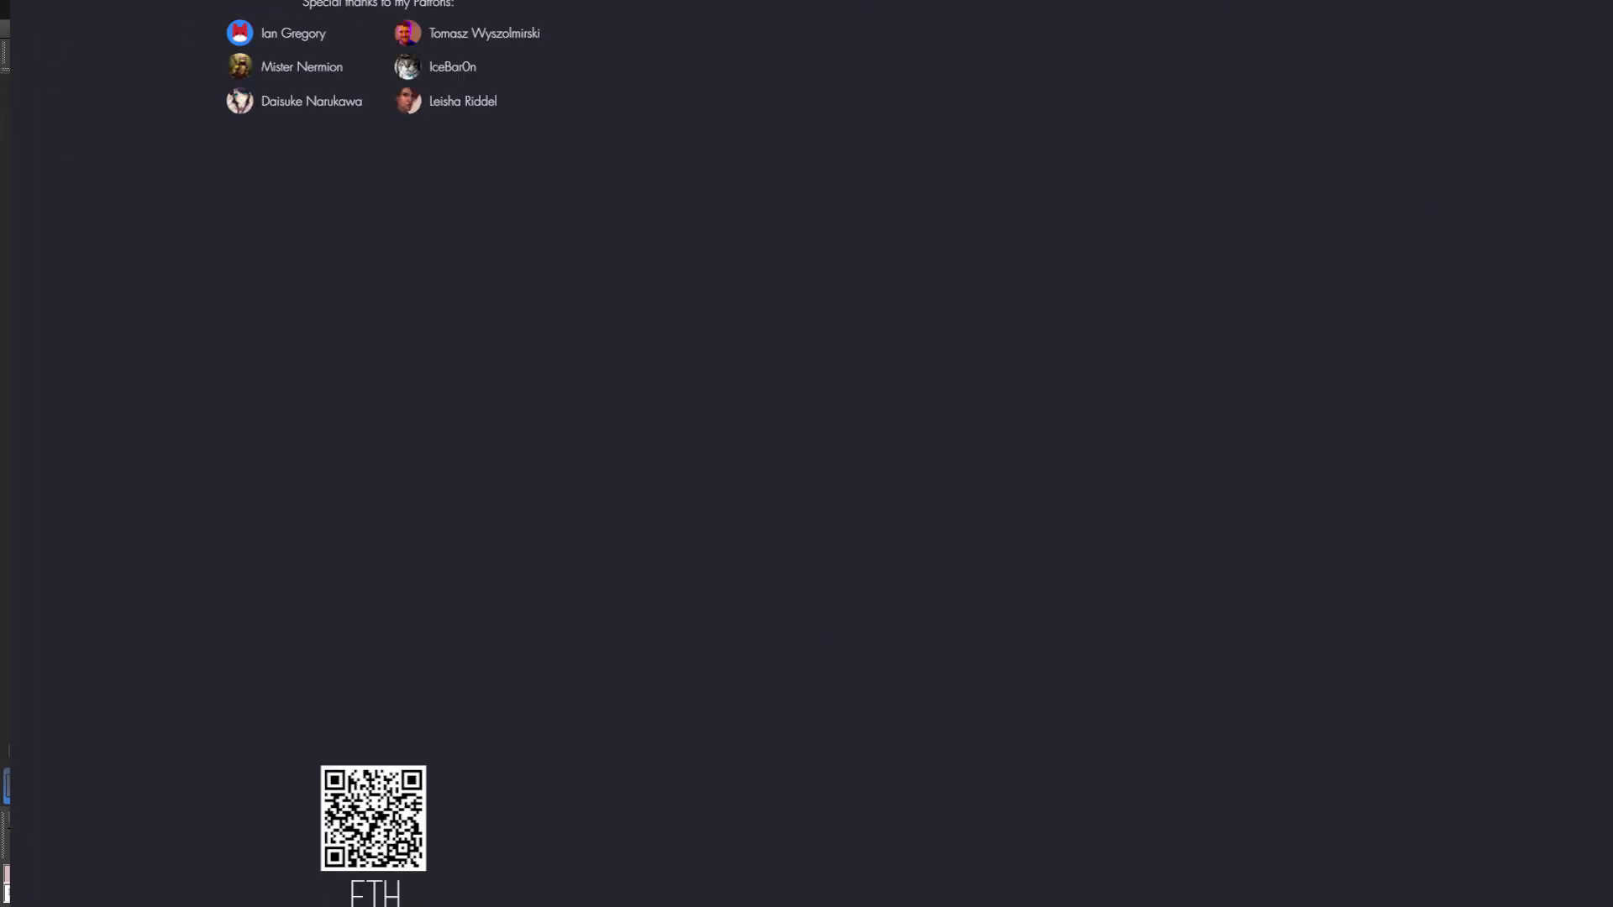